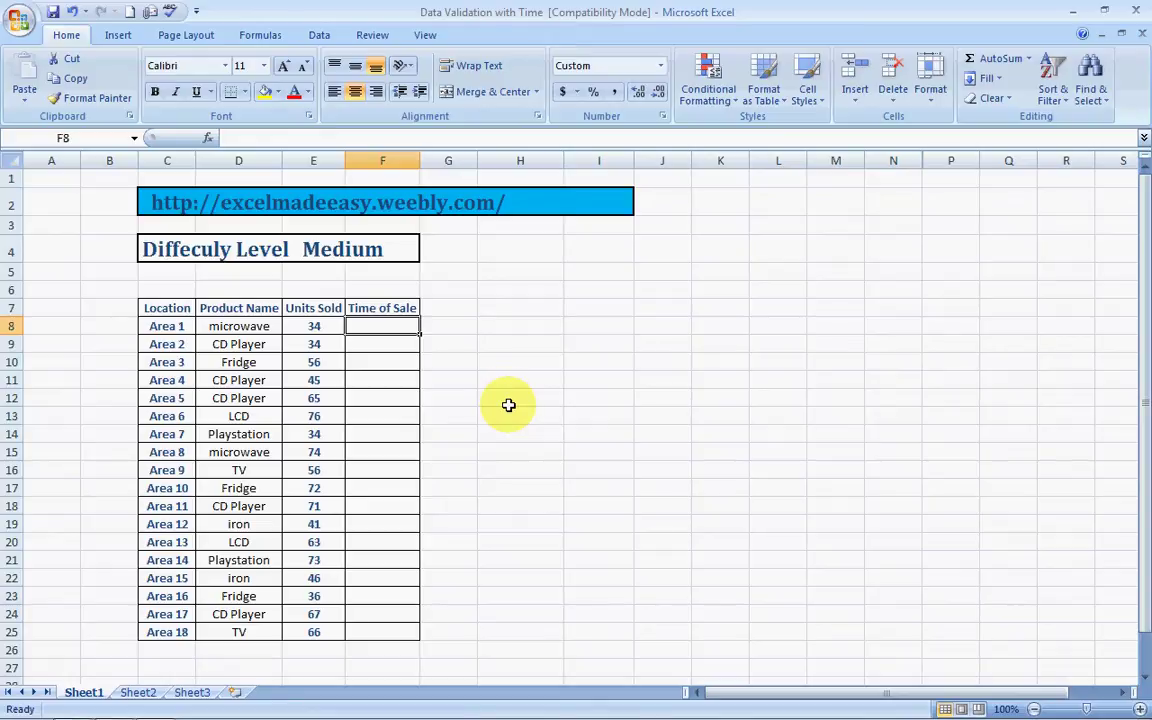
Select cell F8 and set its data validation to allow Time values between two limits.
click(165, 310)
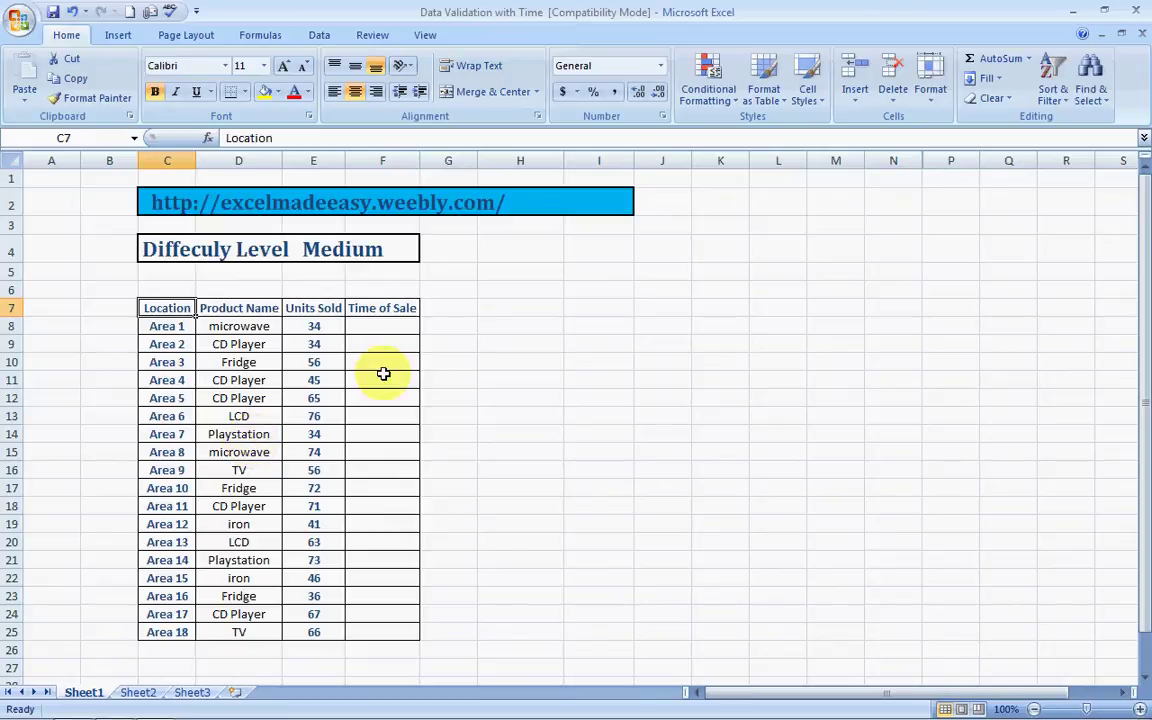
click(393, 328)
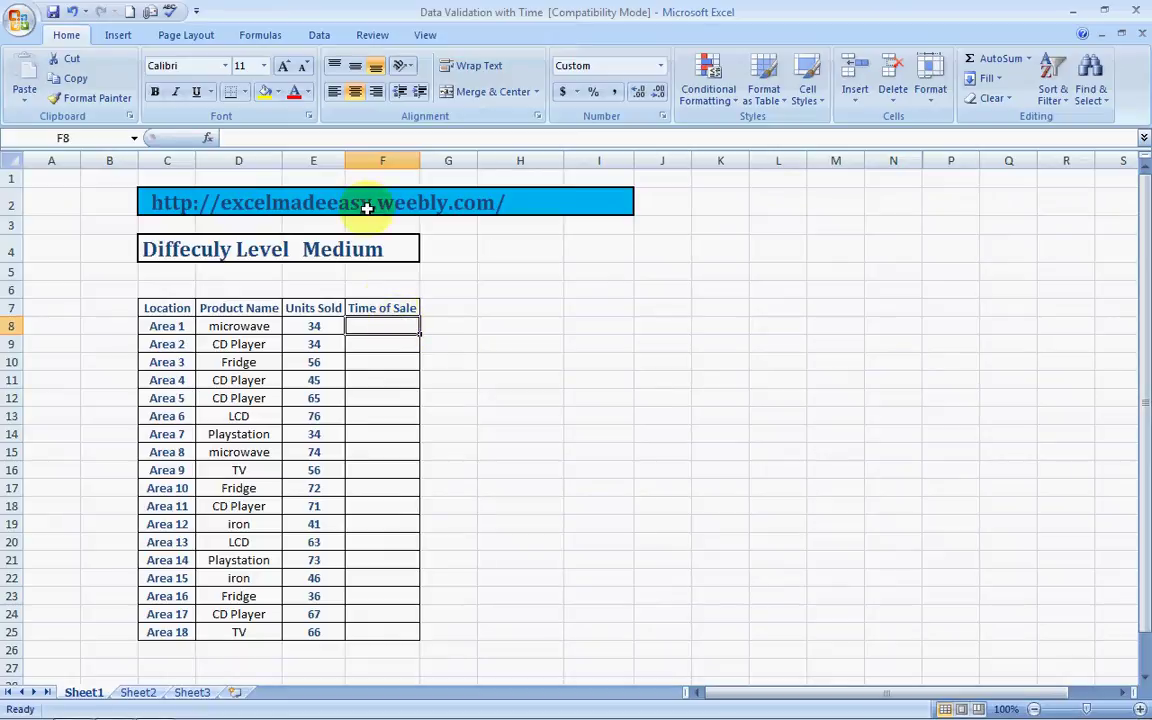
click(314, 38)
click(696, 98)
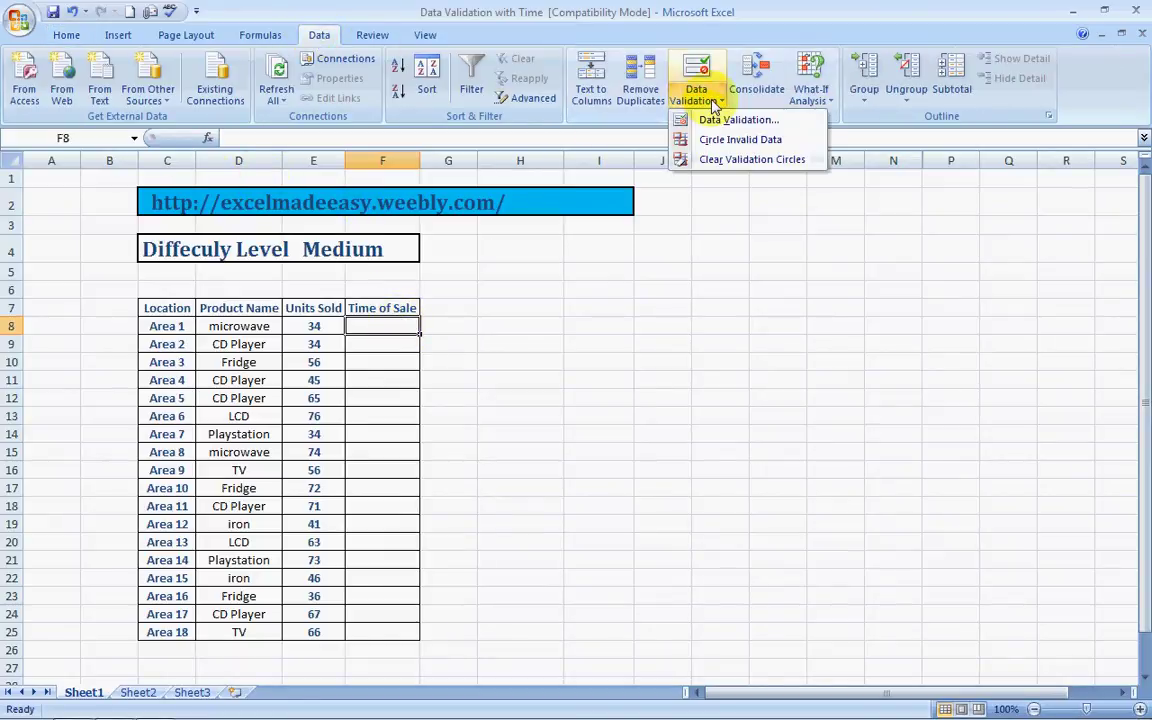
click(727, 122)
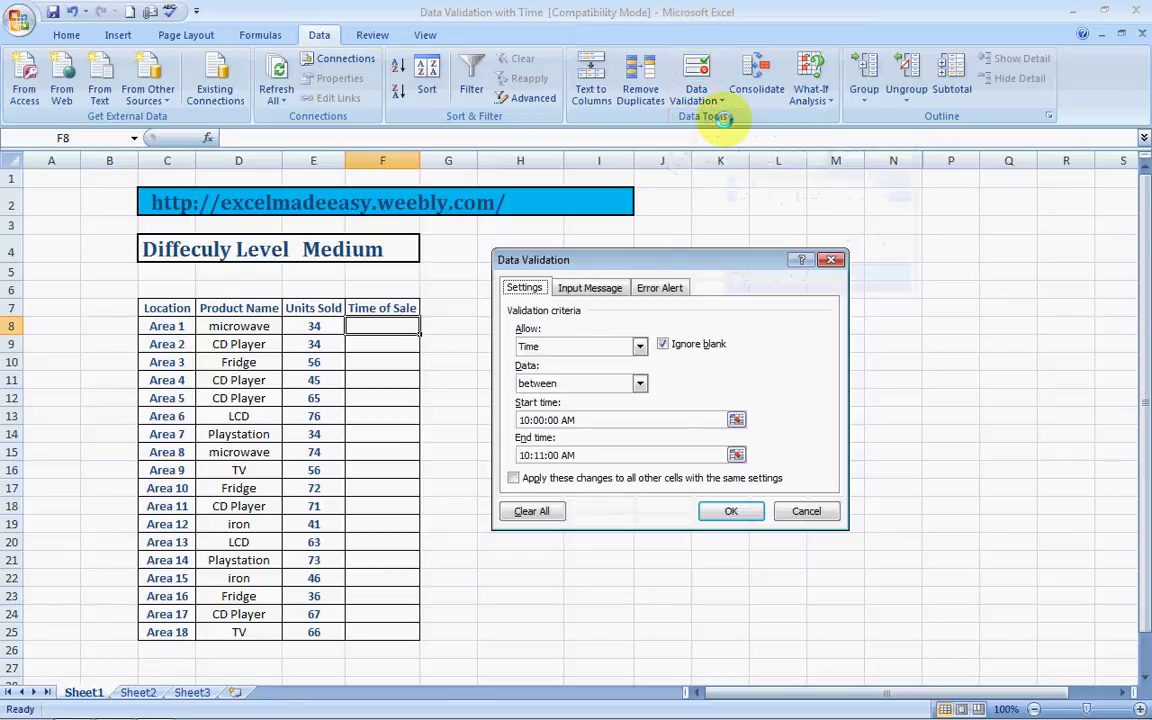
click(639, 346)
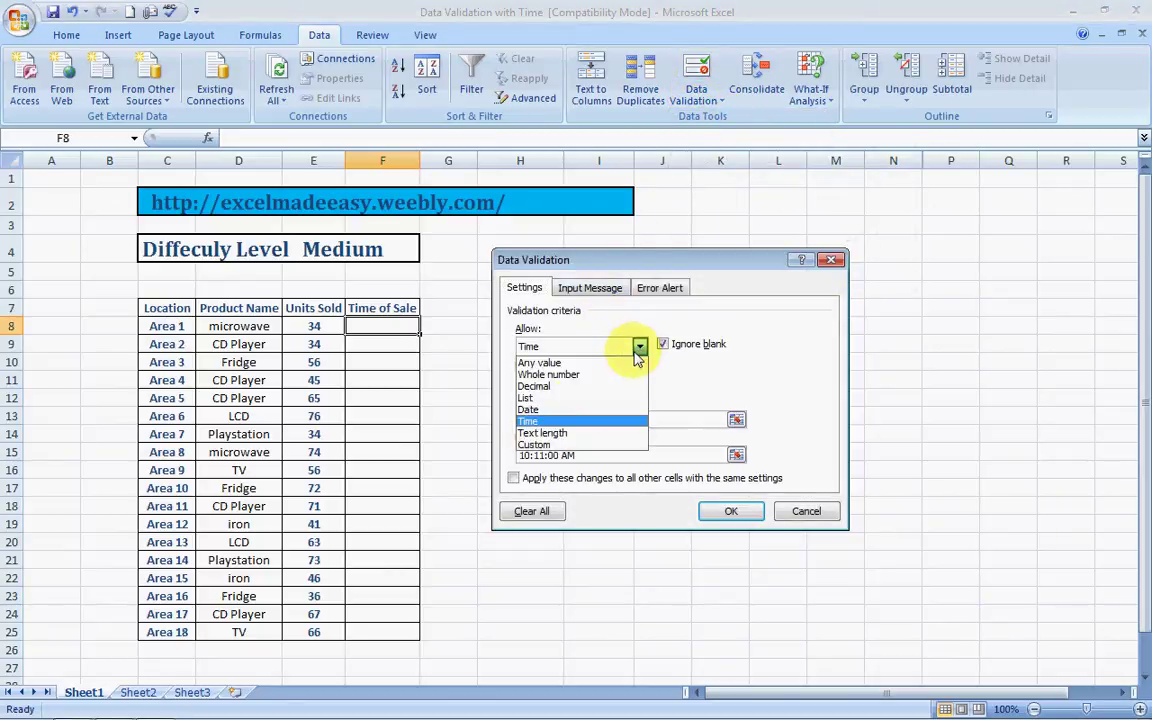
click(551, 423)
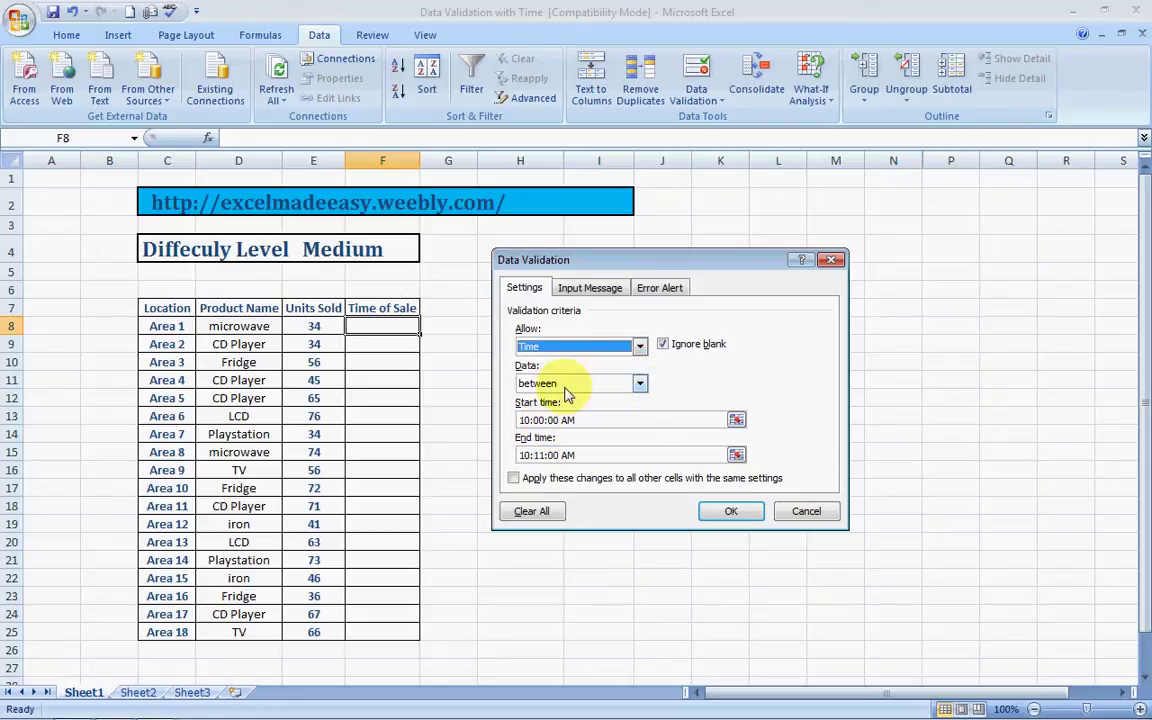
click(639, 384)
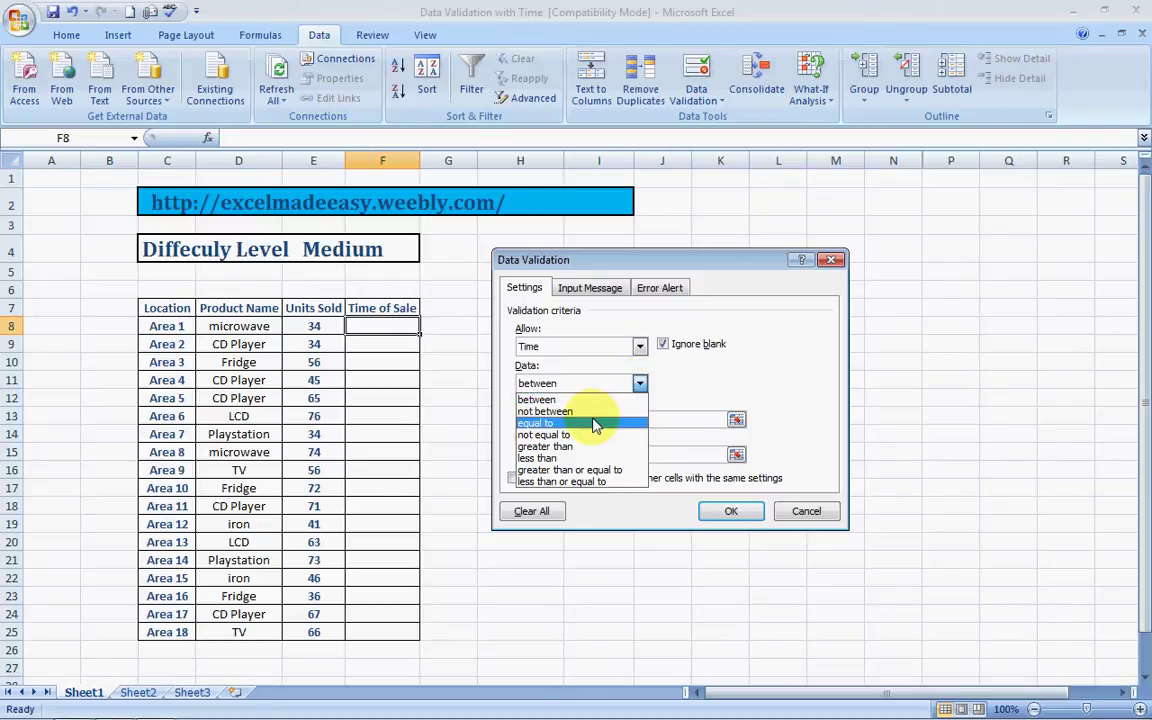
click(640, 388)
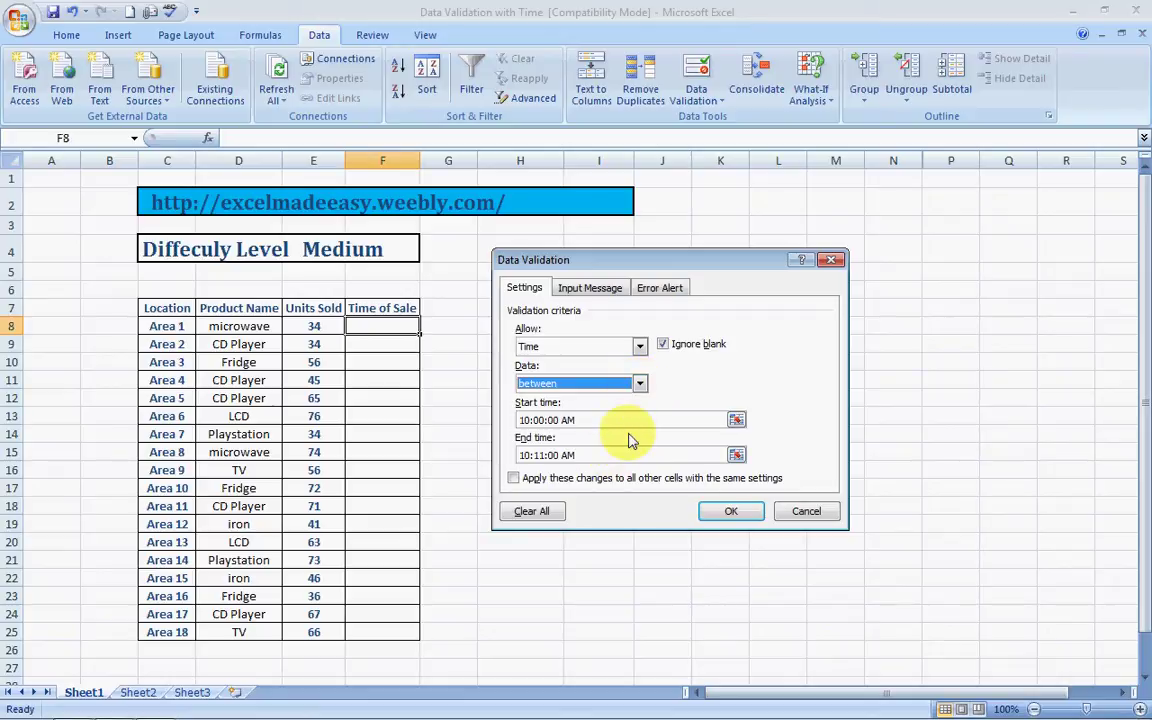
Change the start time to 11:00 and the end time to 11:15.
click(618, 422)
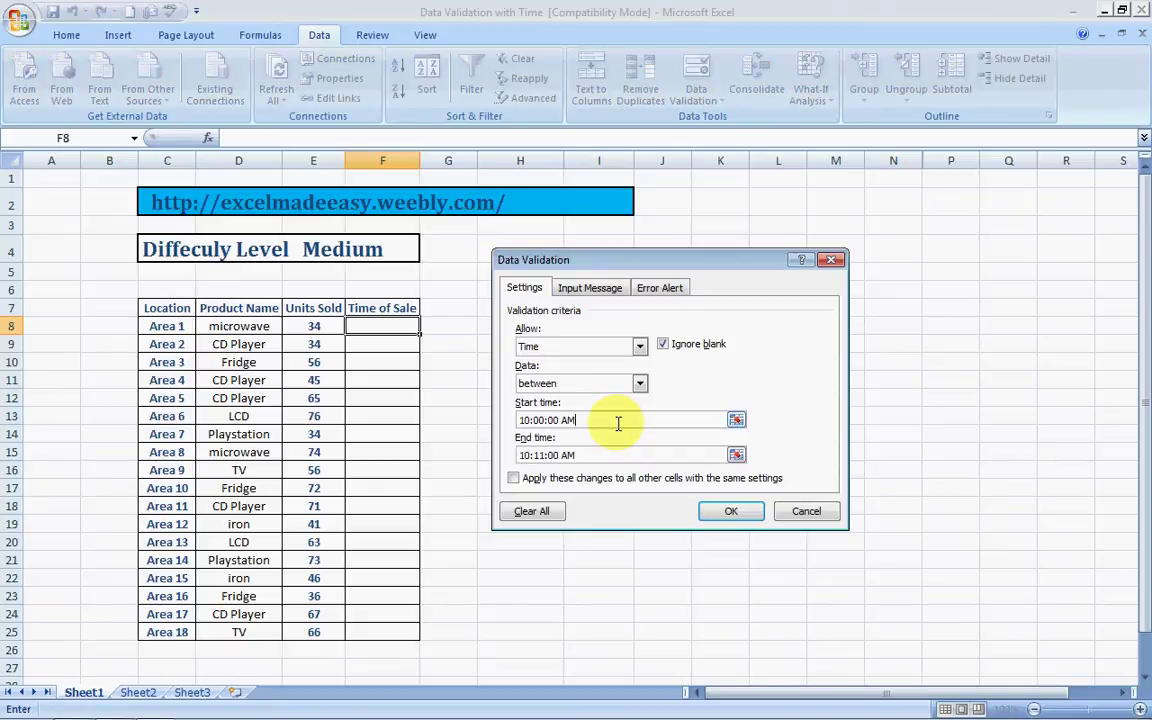
key(BackSpace)
key(BackSpace)
key(BackSpace)
key(BackSpace)
key(BackSpace)
key(BackSpace)
key(BackSpace)
key(BackSpace)
key(BackSpace)
key(BackSpace)
key(BackSpace)
text(11:00)
click(594, 455)
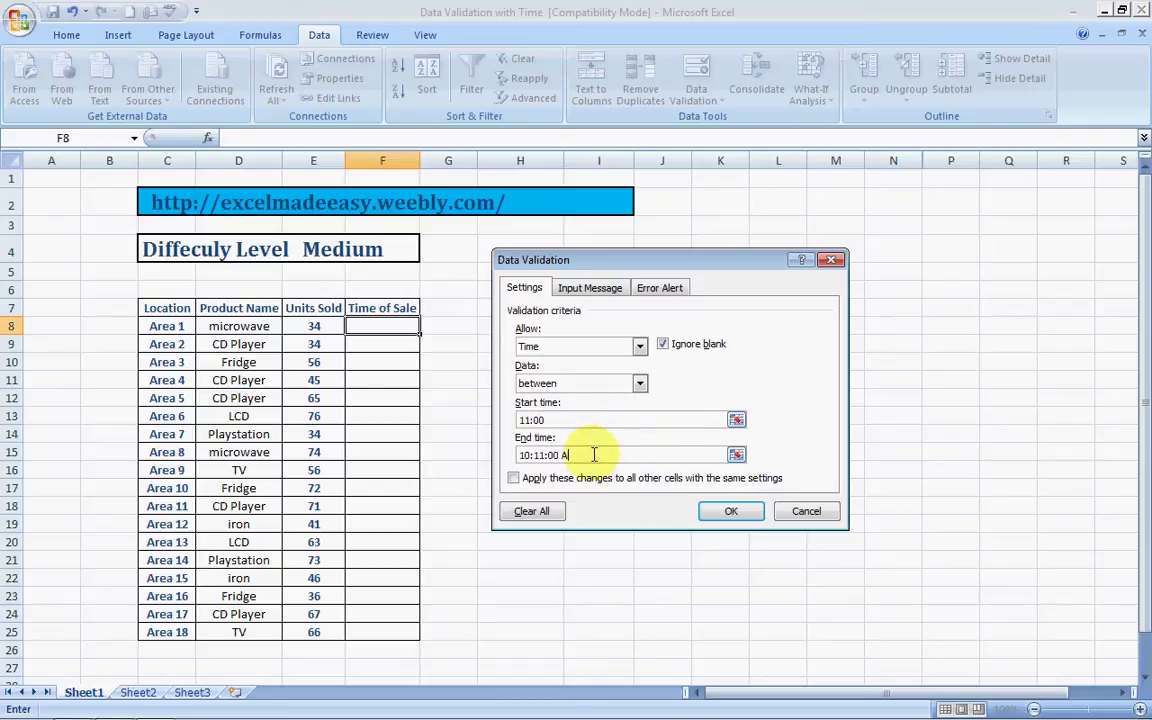
key(BackSpace)
key(BackSpace)
key(BackSpace)
key(BackSpace)
key(BackSpace)
key(BackSpace)
key(BackSpace)
key(BackSpace)
key(BackSpace)
key(BackSpace)
key(BackSpace)
text(11:15)
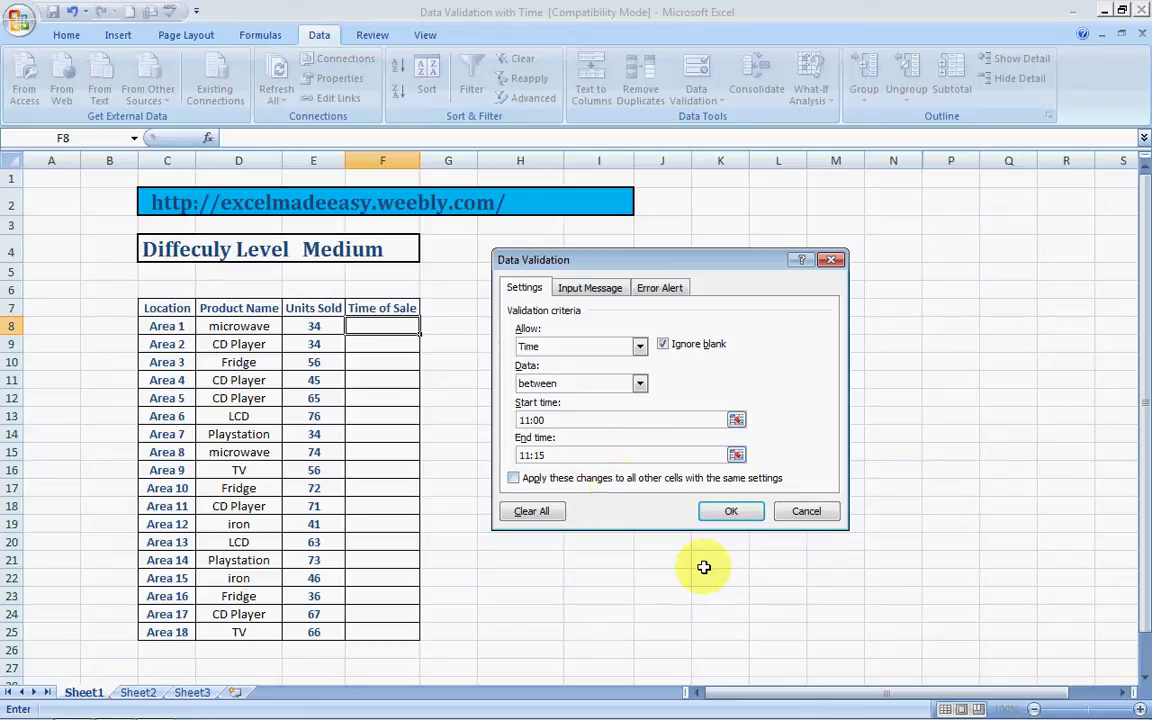
Apply the 11:00–11:15 rule and confirm F8 rejects 10:59.
click(729, 513)
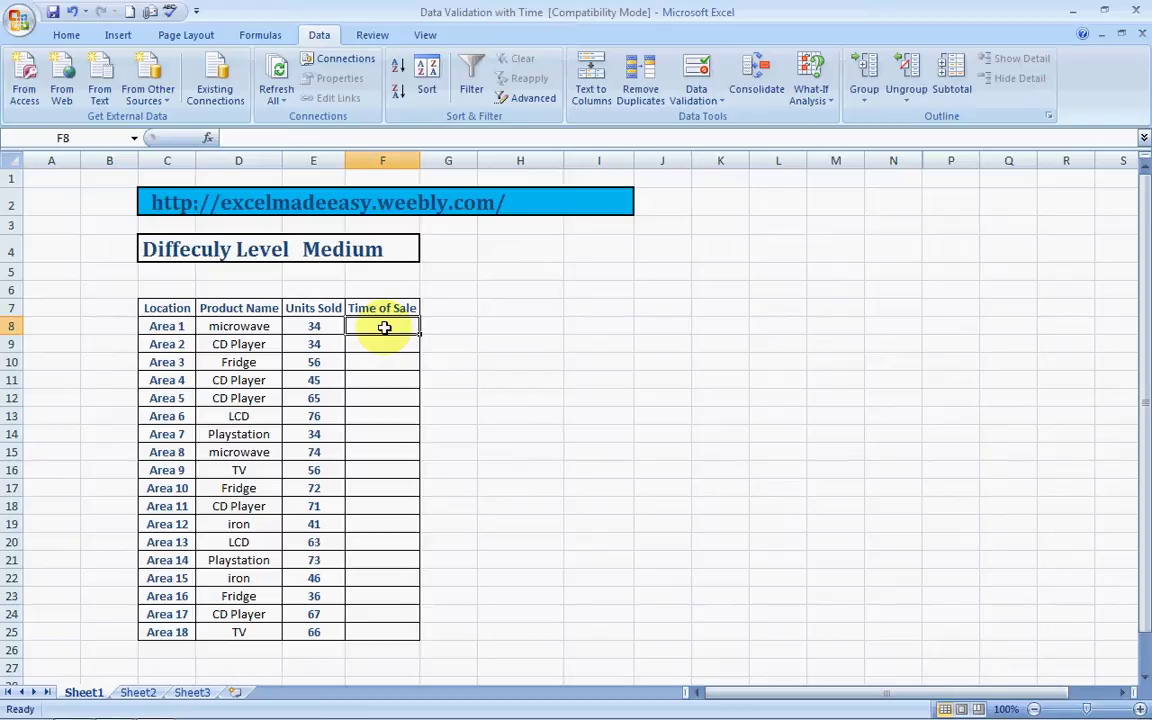
text(10:)
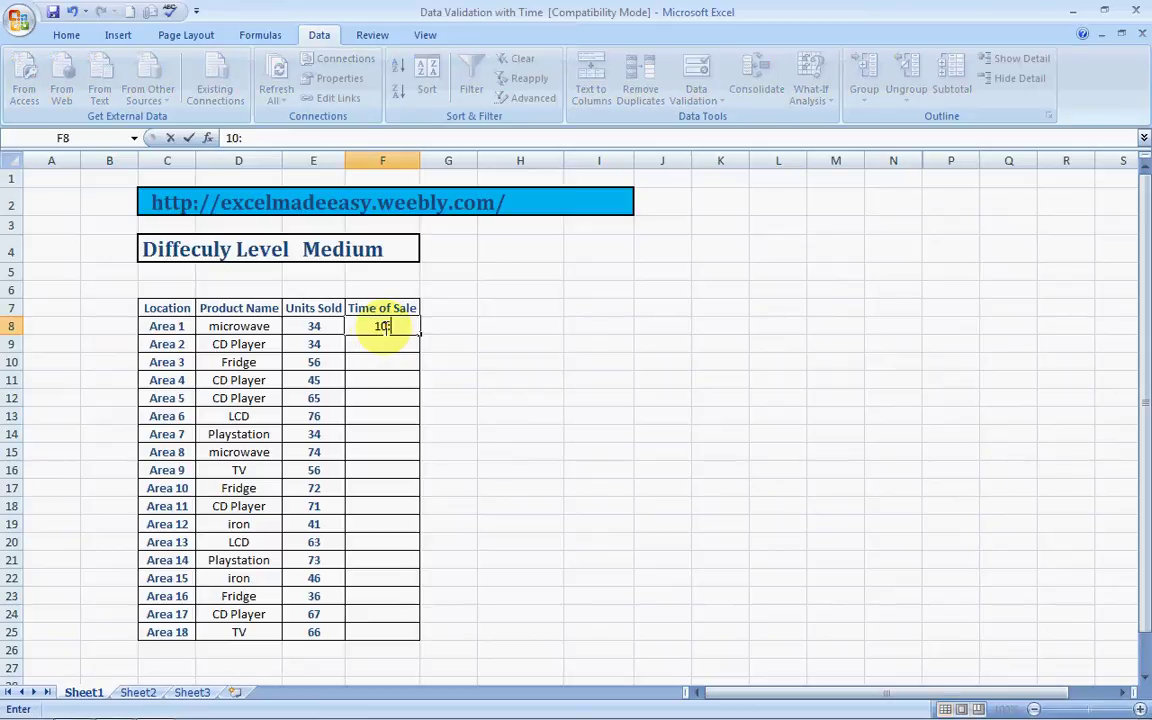
text(59)
key(Return)
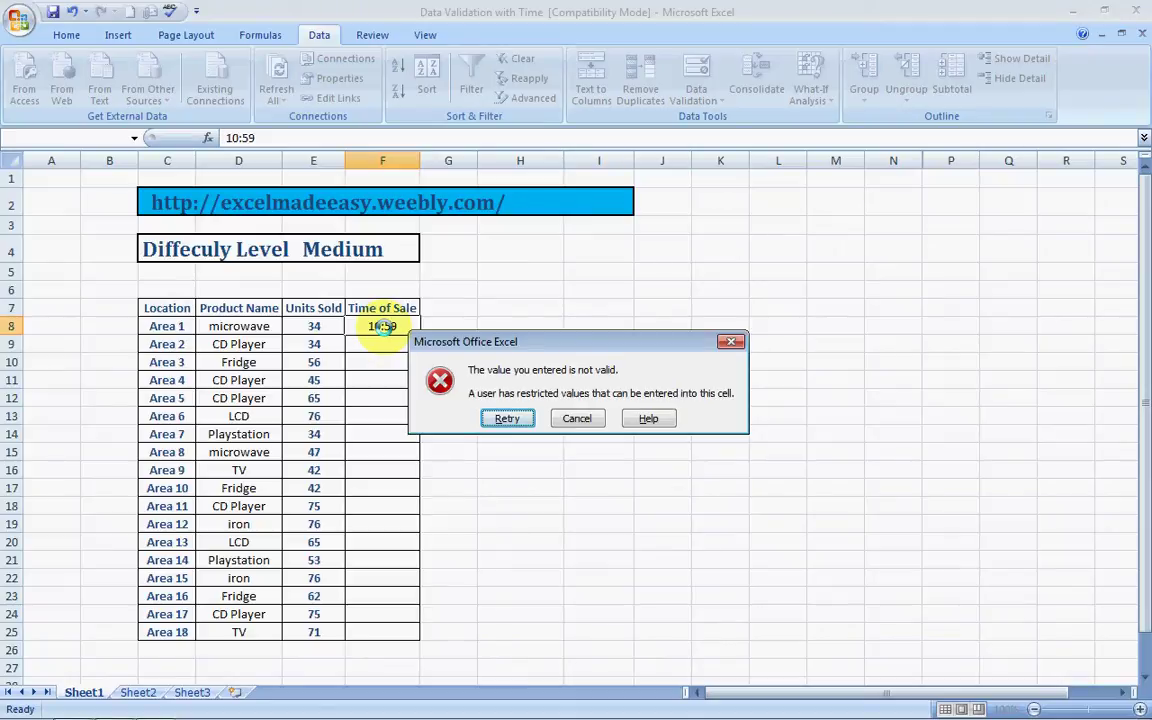
click(566, 418)
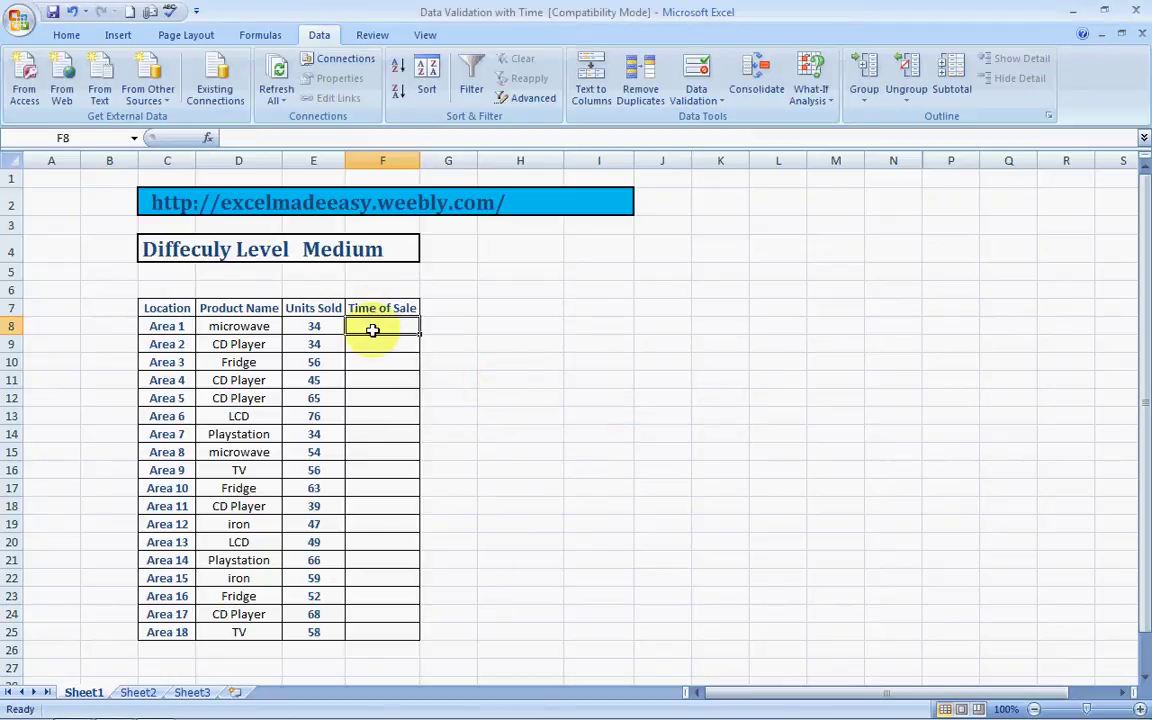
Enter the valid time 11:01 in F8, then delete it.
text(10)
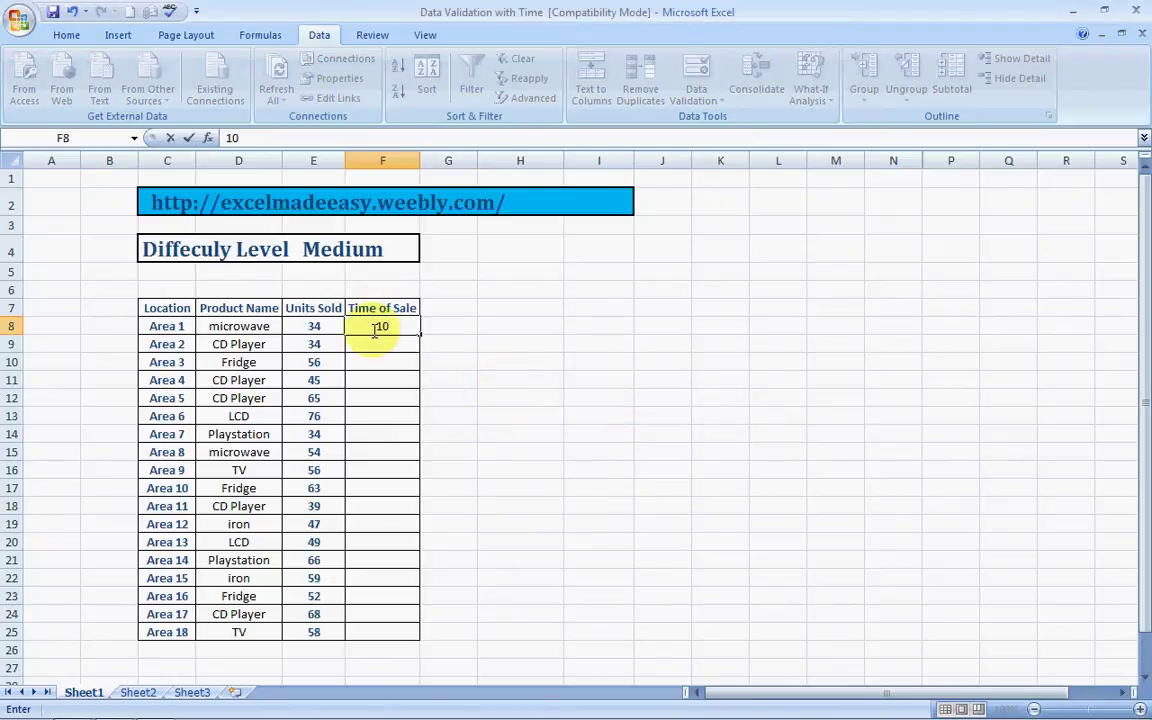
key(BackSpace)
key(BackSpace)
text(11:01)
key(Tab)
click(372, 330)
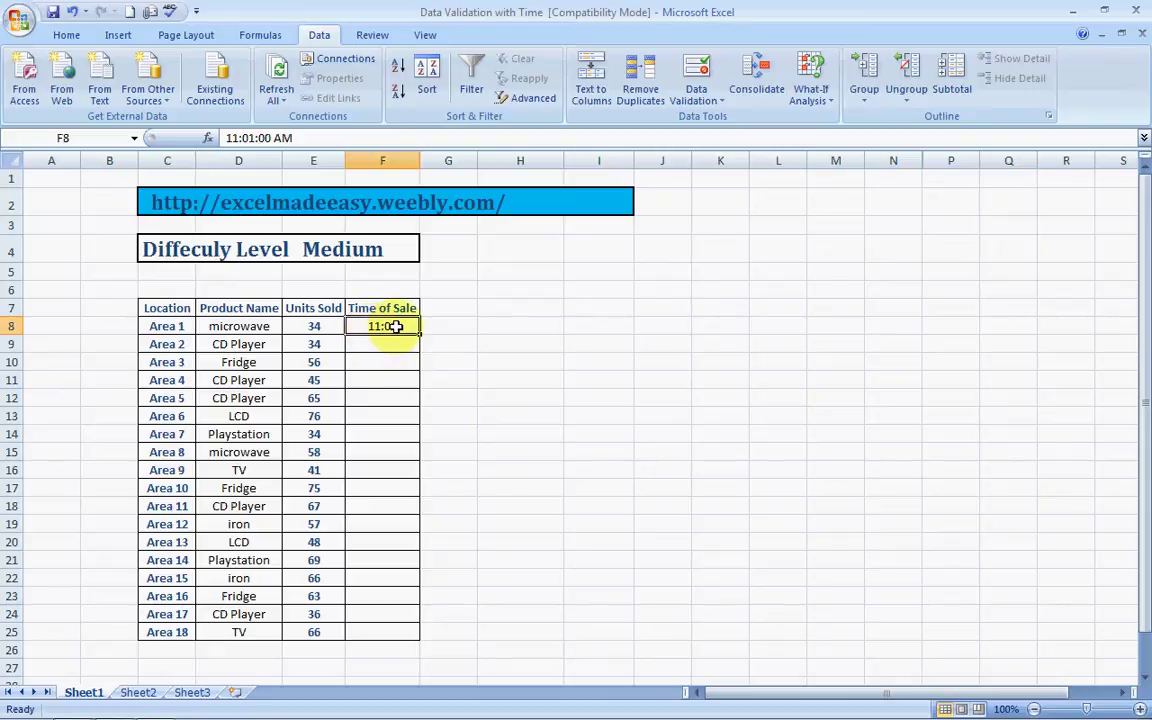
key(Delete)
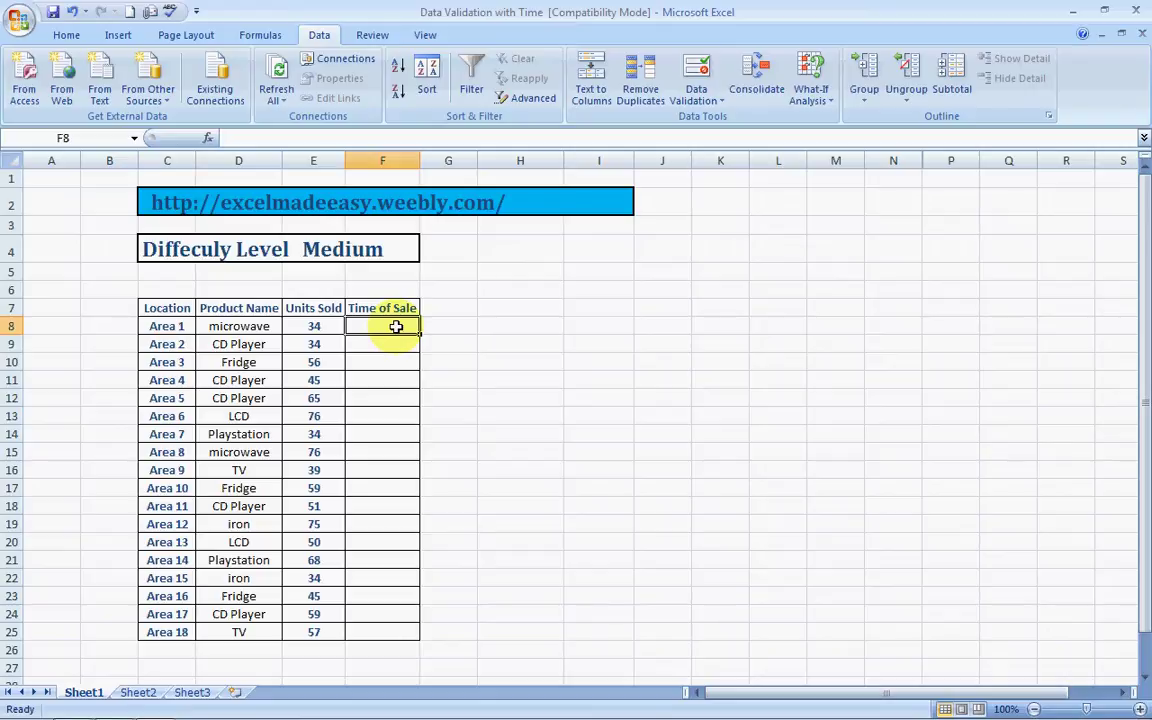
Confirm F8 rejects 11:16 and 11, leaving the cell empty.
text(11:)
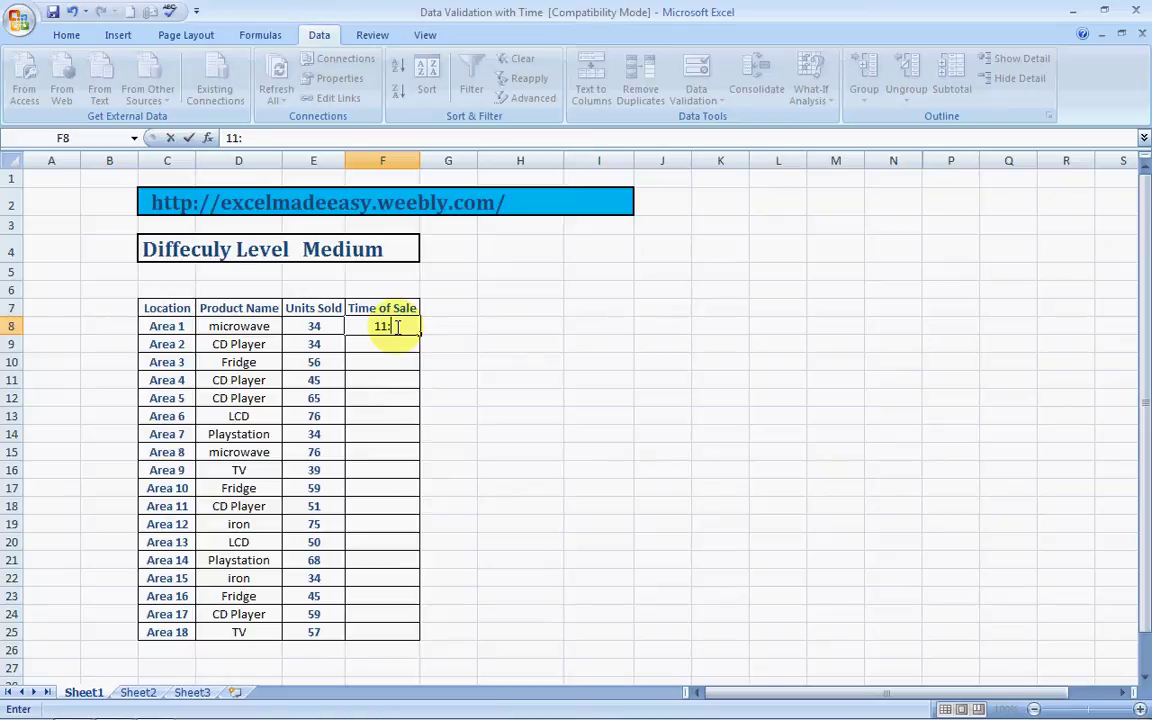
text(16)
key(Return)
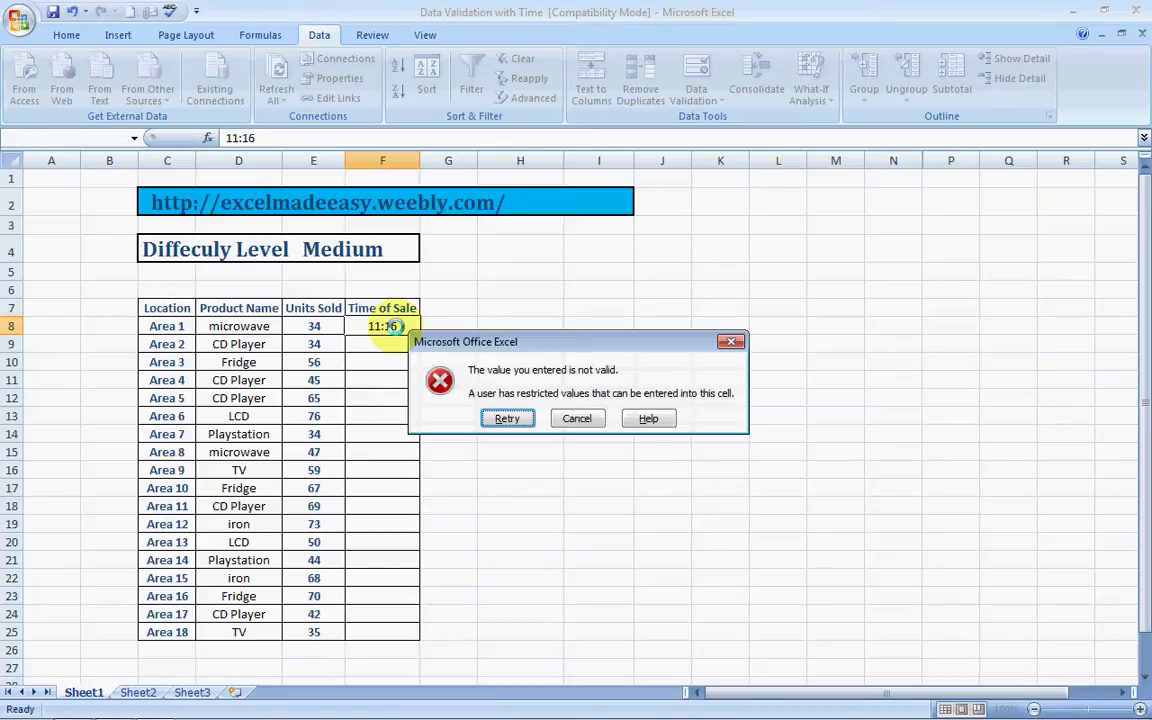
click(570, 418)
text(11)
key(Return)
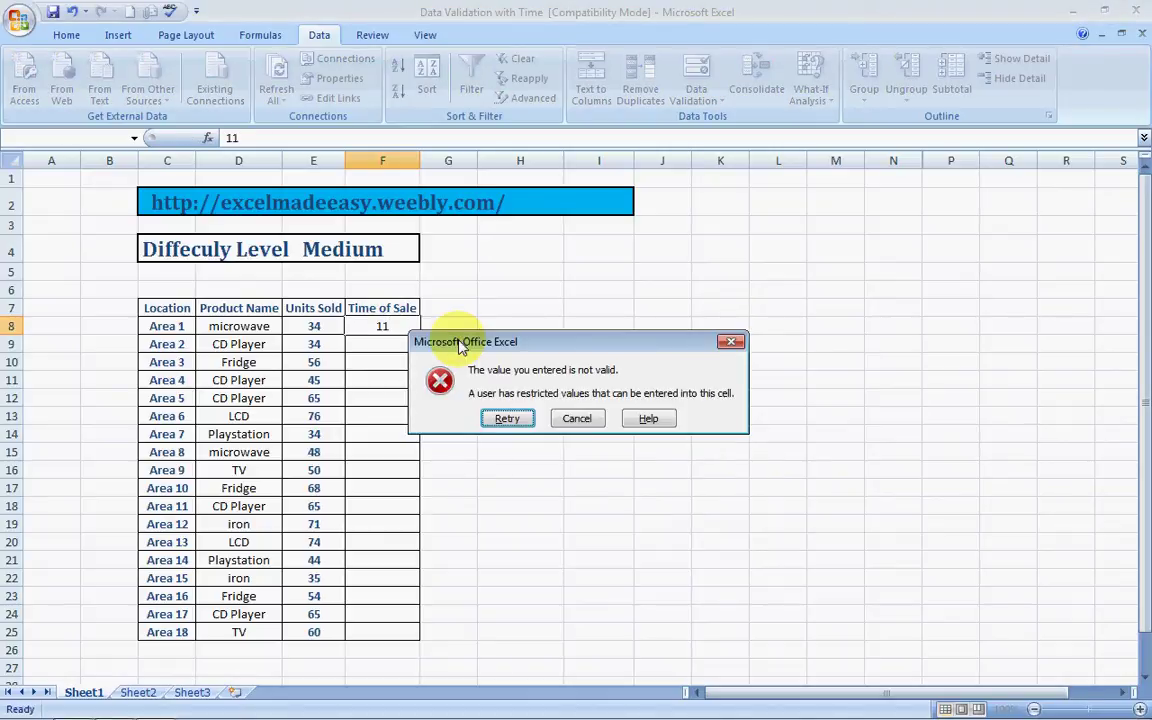
key(Escape)
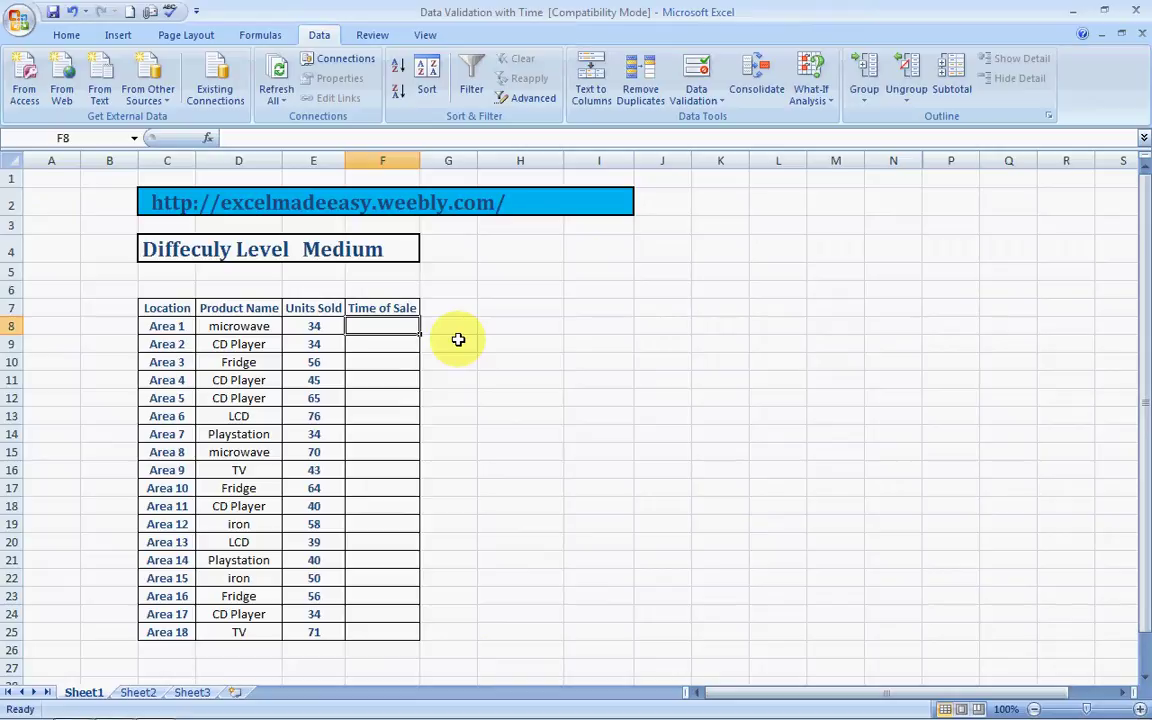
Change F8's time rule to equal to 11:00:00 AM, after briefly trying not between.
click(697, 97)
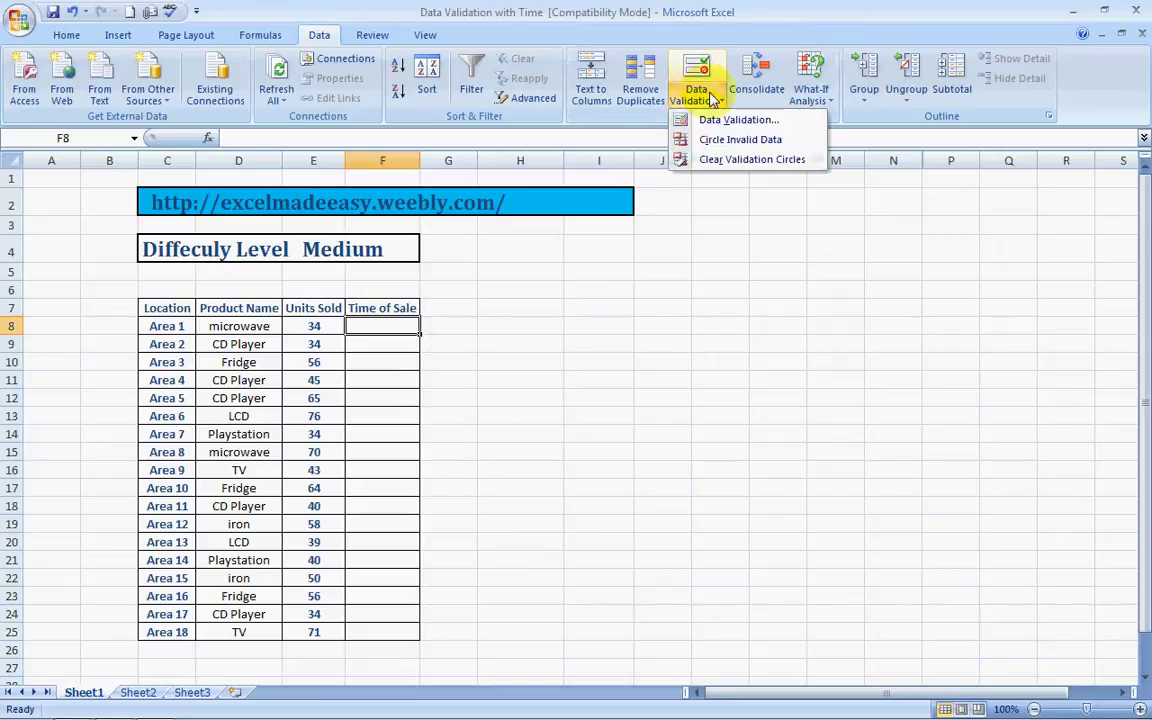
click(730, 120)
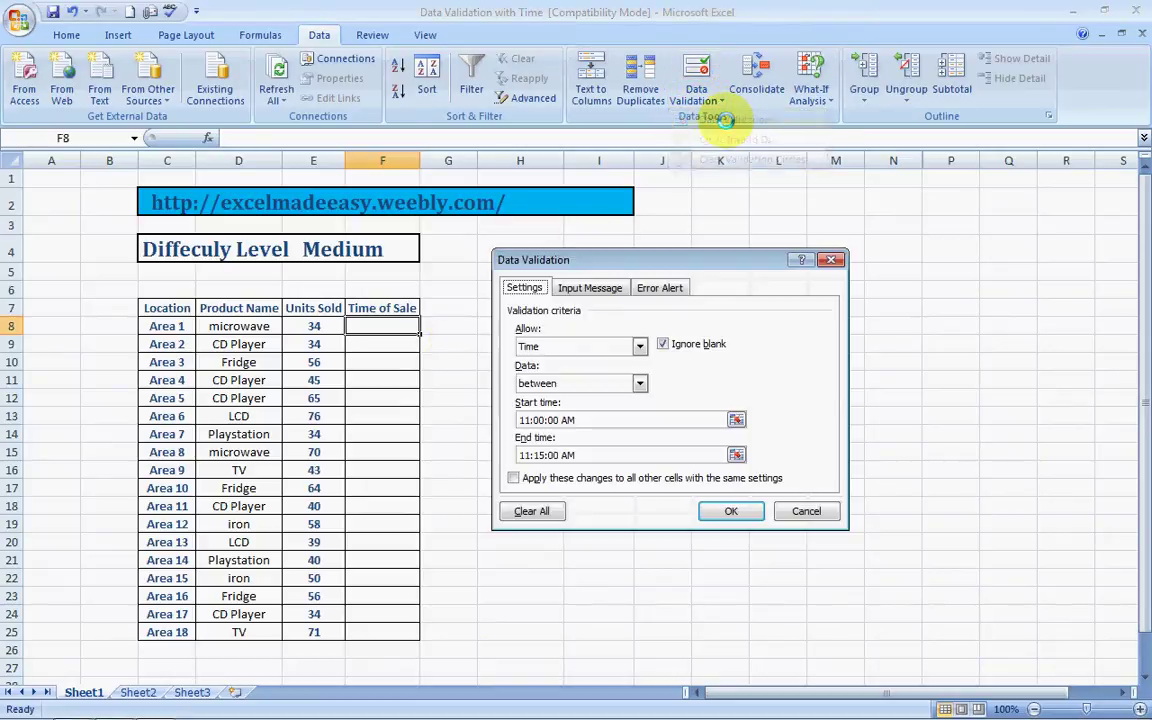
click(639, 384)
click(588, 411)
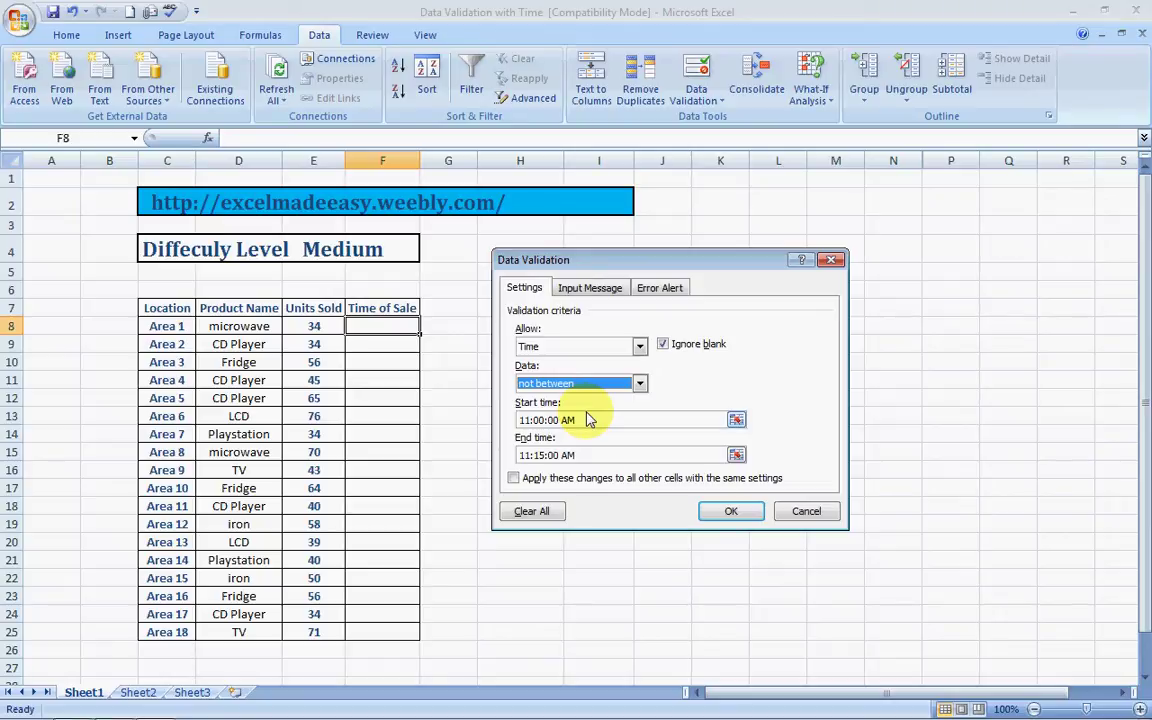
click(639, 383)
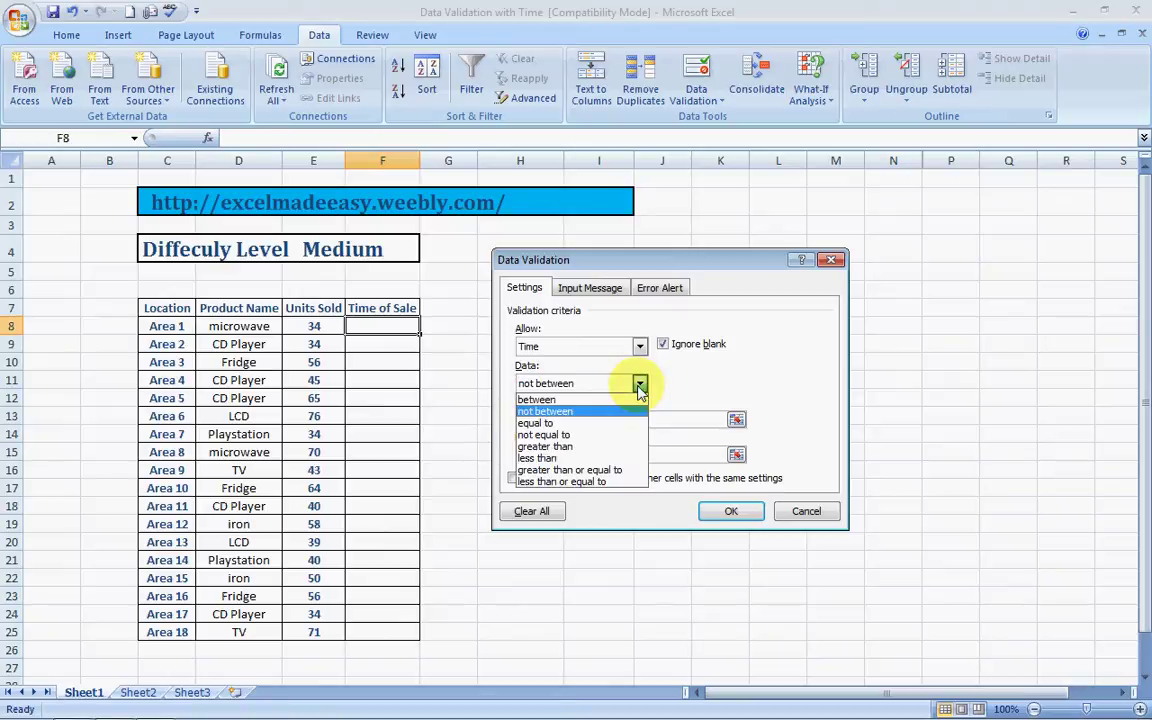
click(577, 430)
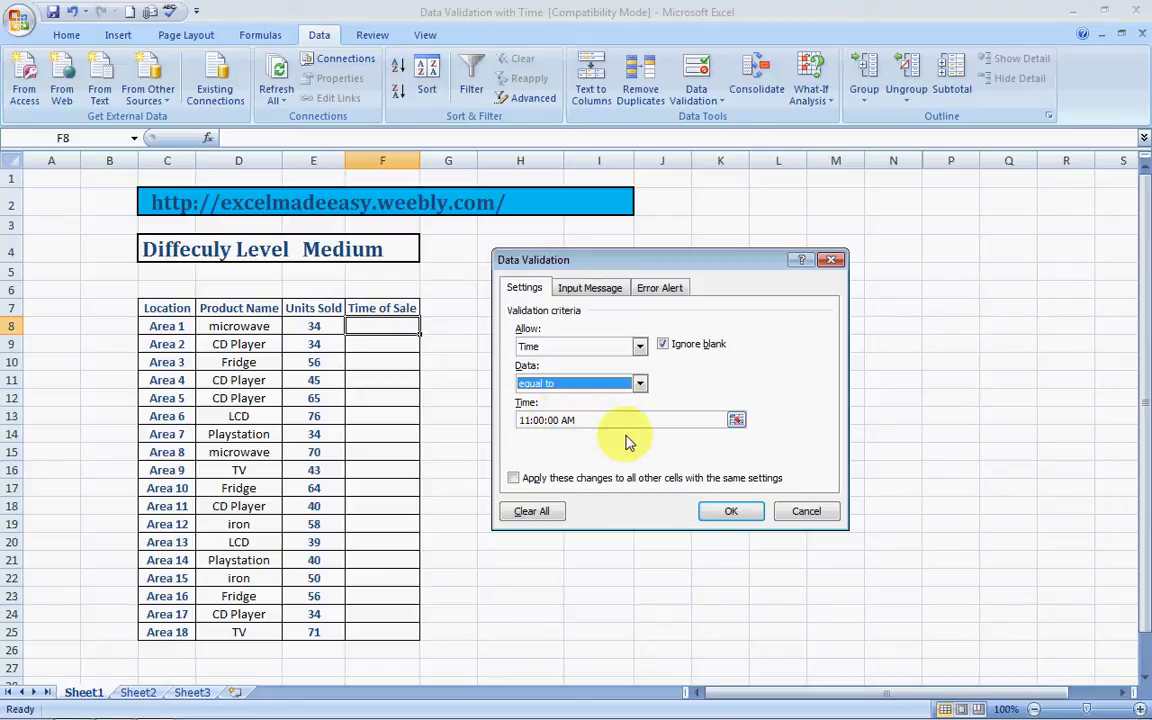
click(731, 511)
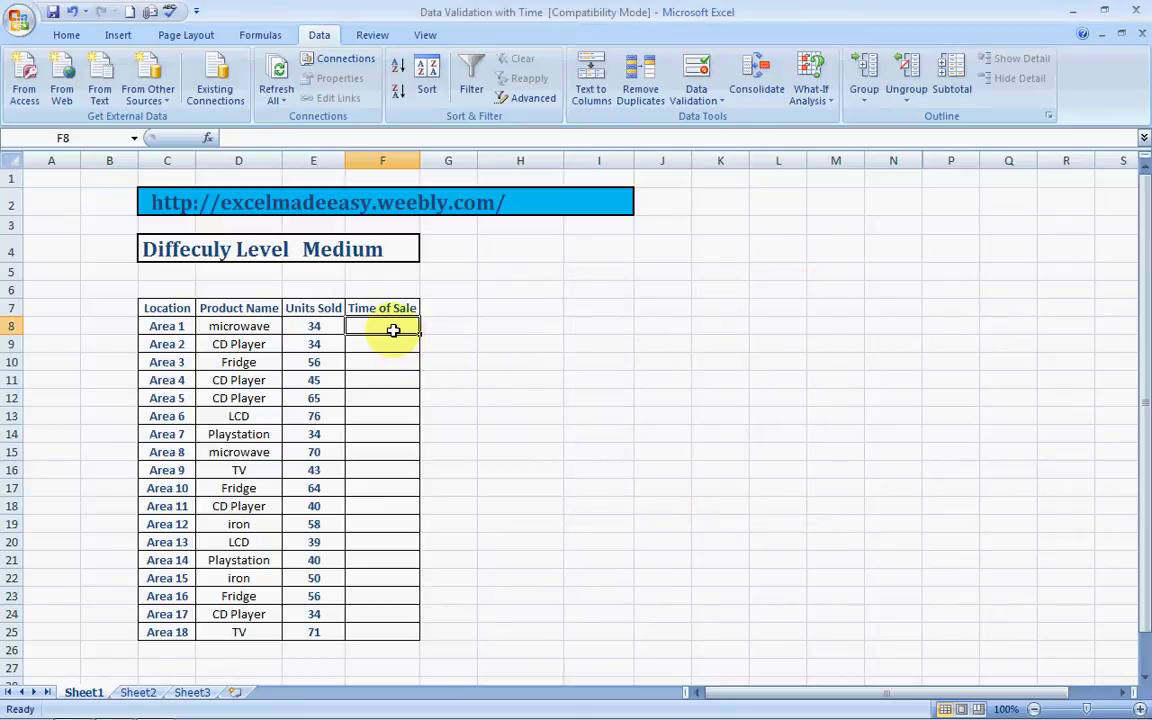
text(11:01)
key(Return)
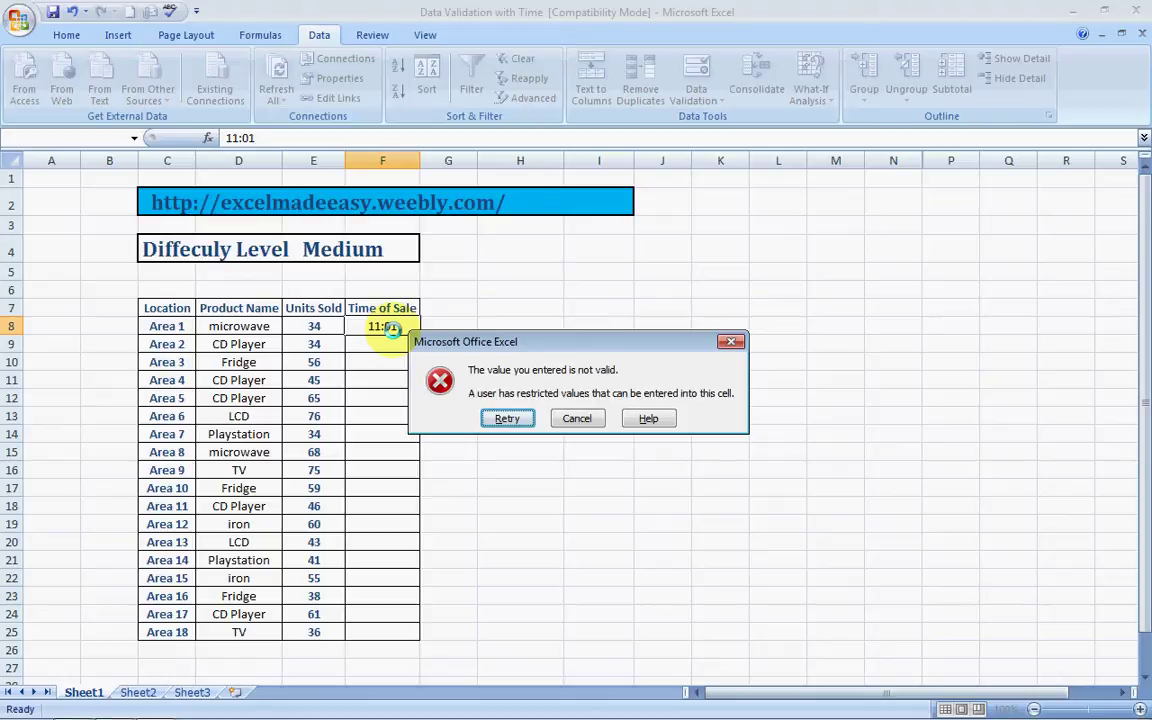
click(576, 418)
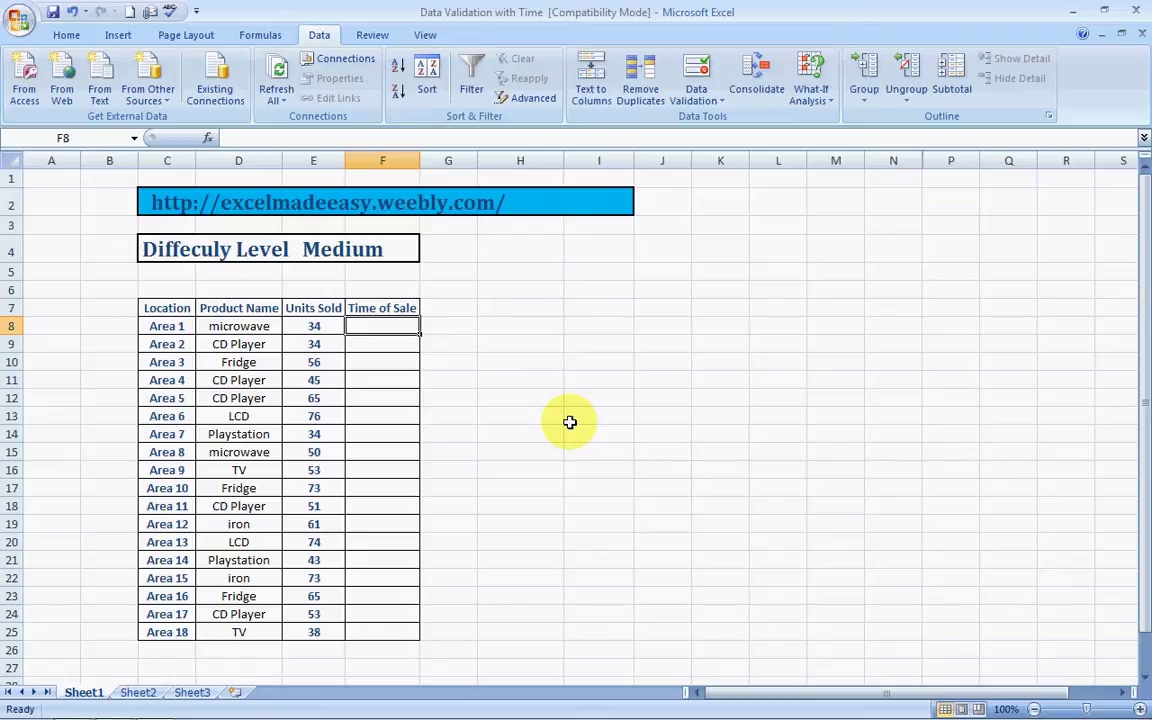
Switch F8's time rule to not equal to 11:00:00 AM.
click(697, 98)
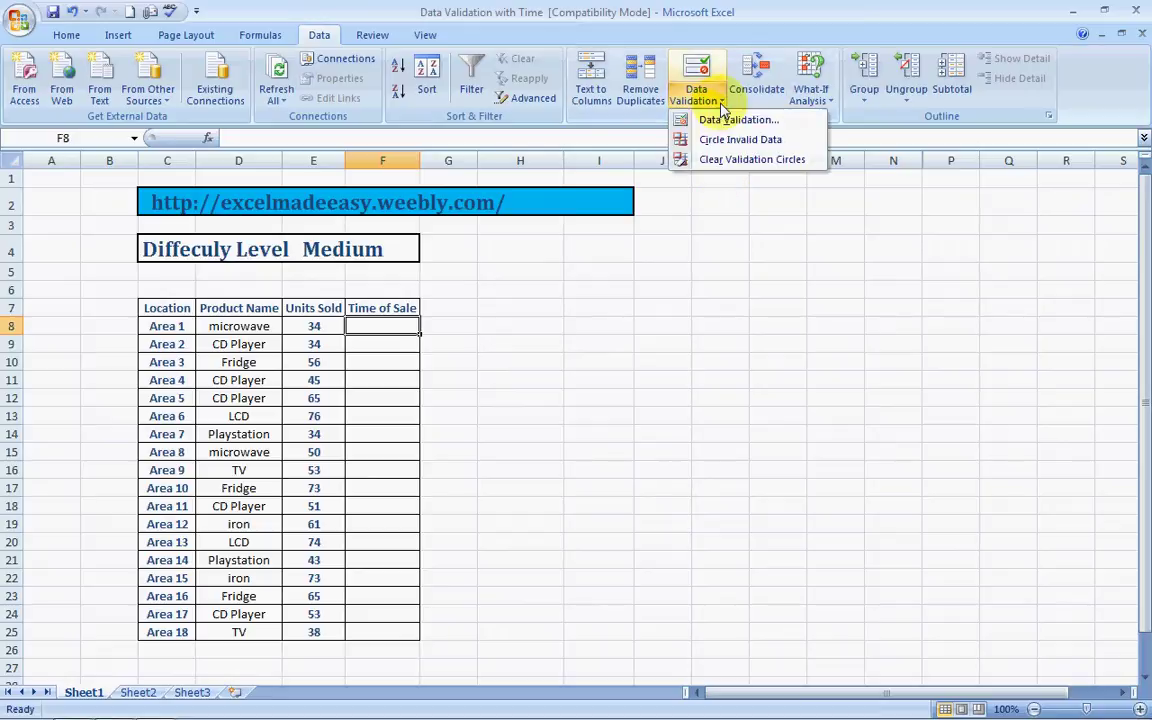
click(739, 121)
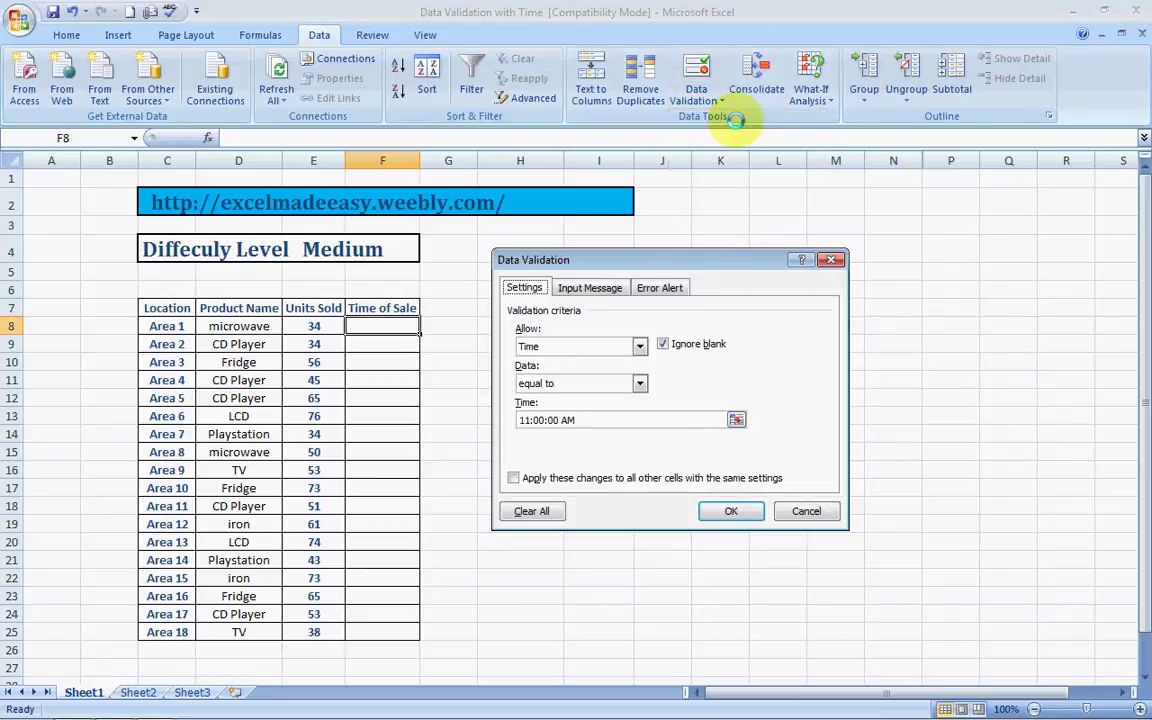
click(639, 383)
click(559, 436)
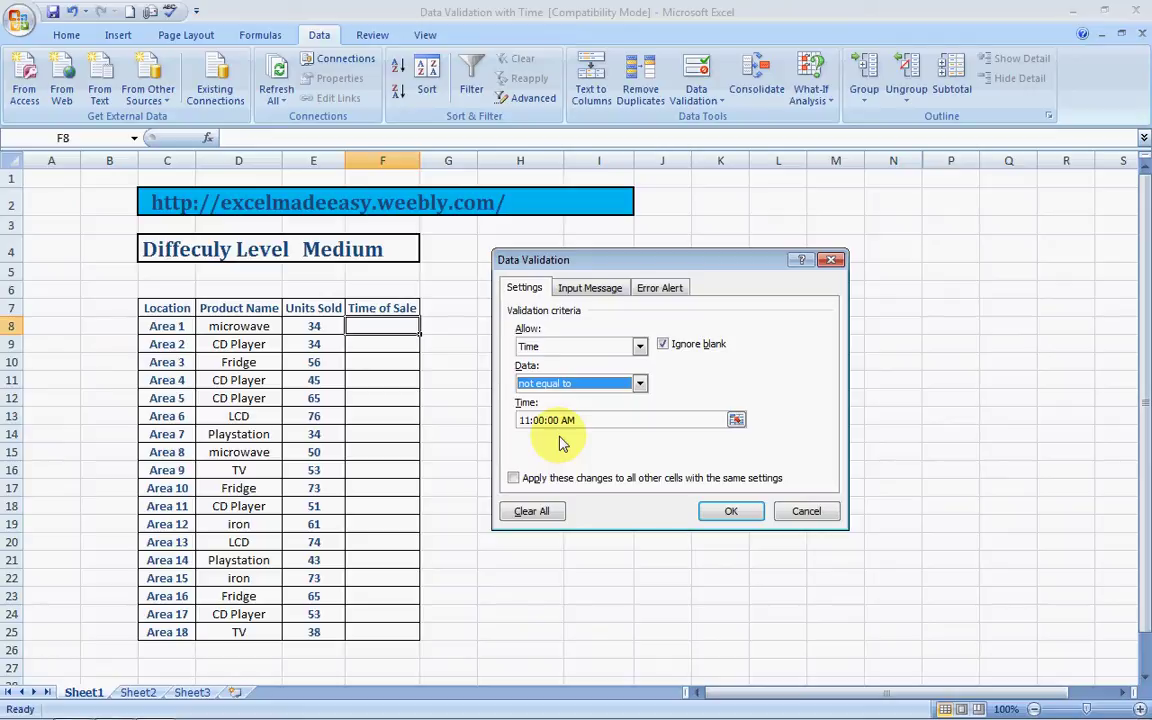
click(717, 510)
Try greater than, less than and greater than or equal to, then apply less than or equal to.
click(722, 101)
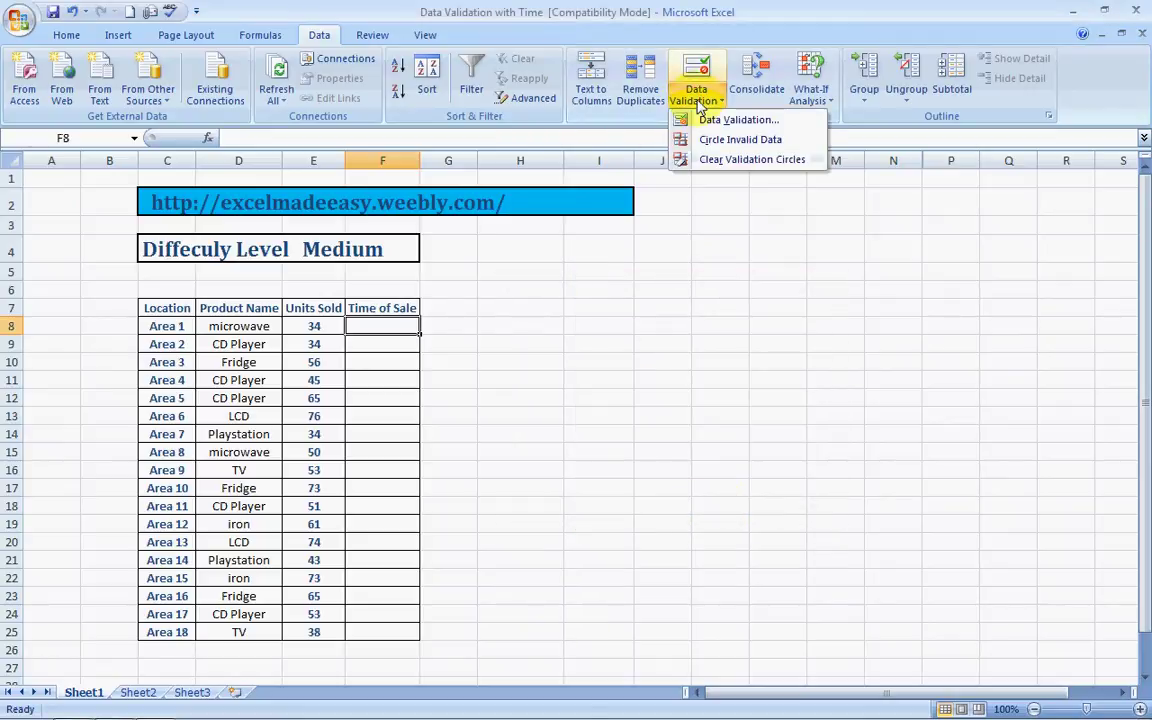
click(727, 120)
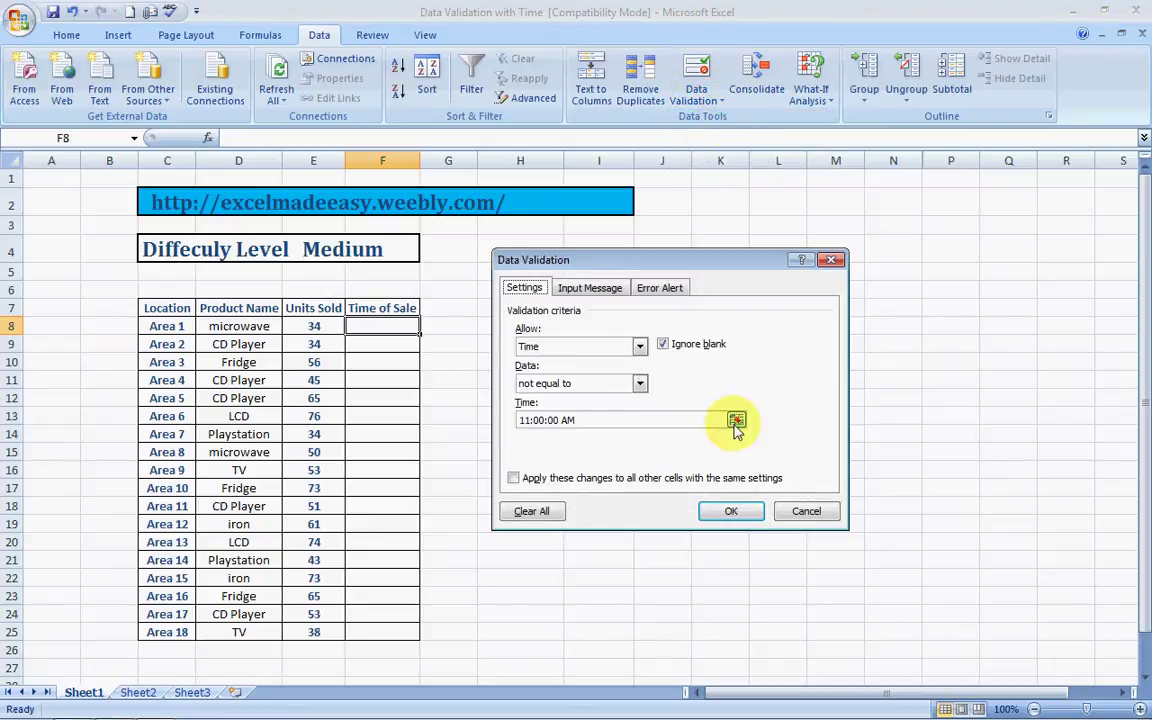
click(639, 383)
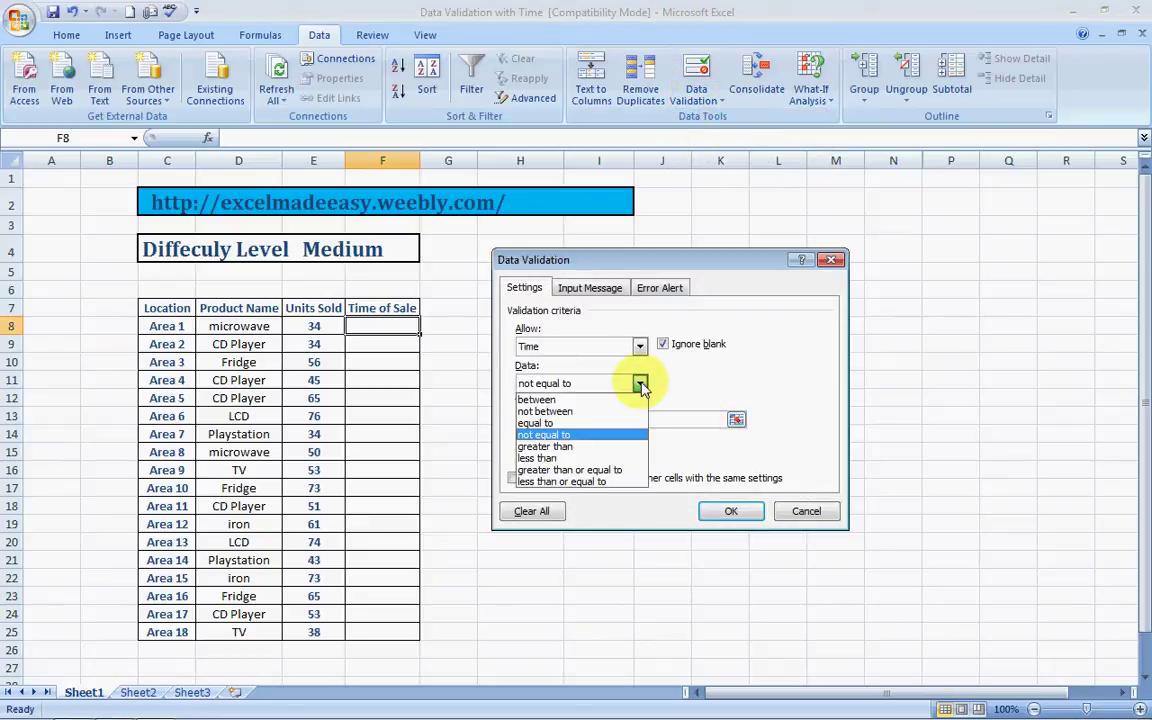
click(567, 450)
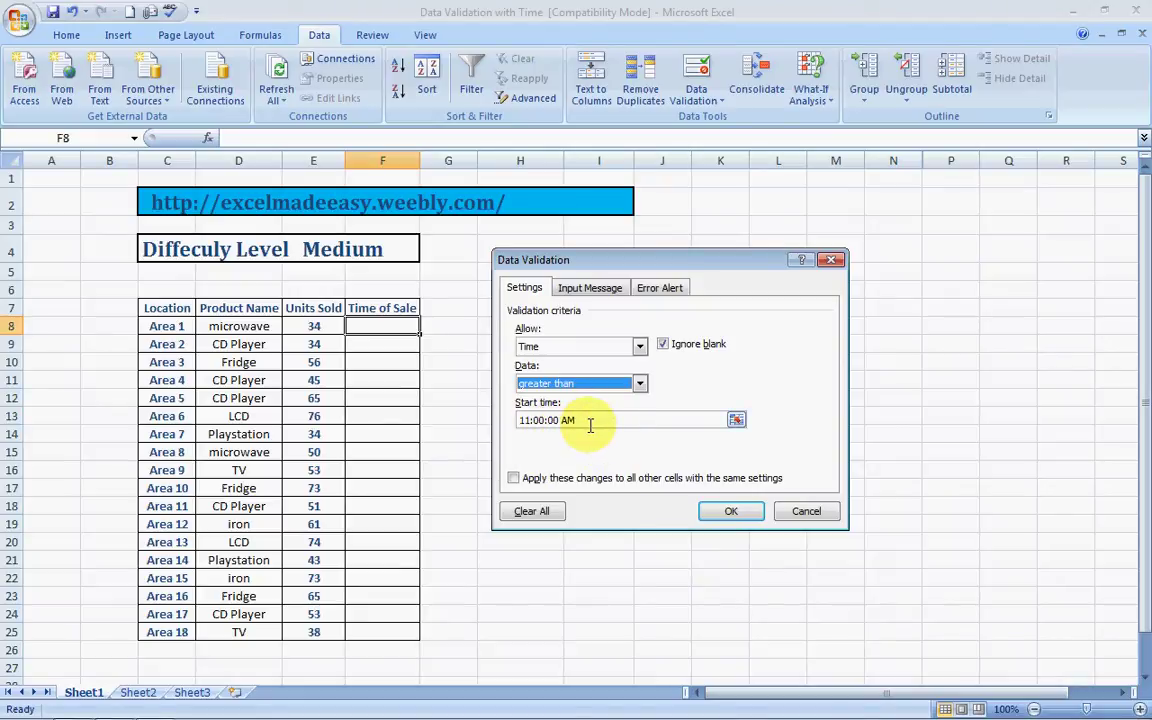
click(639, 383)
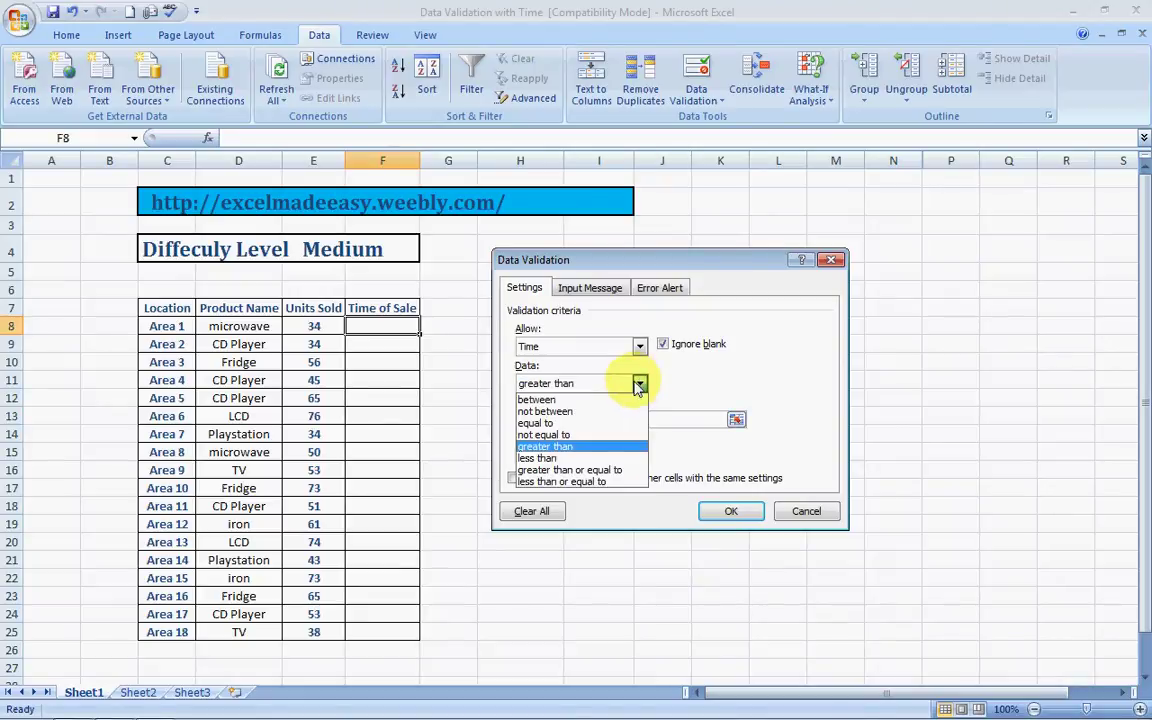
click(560, 458)
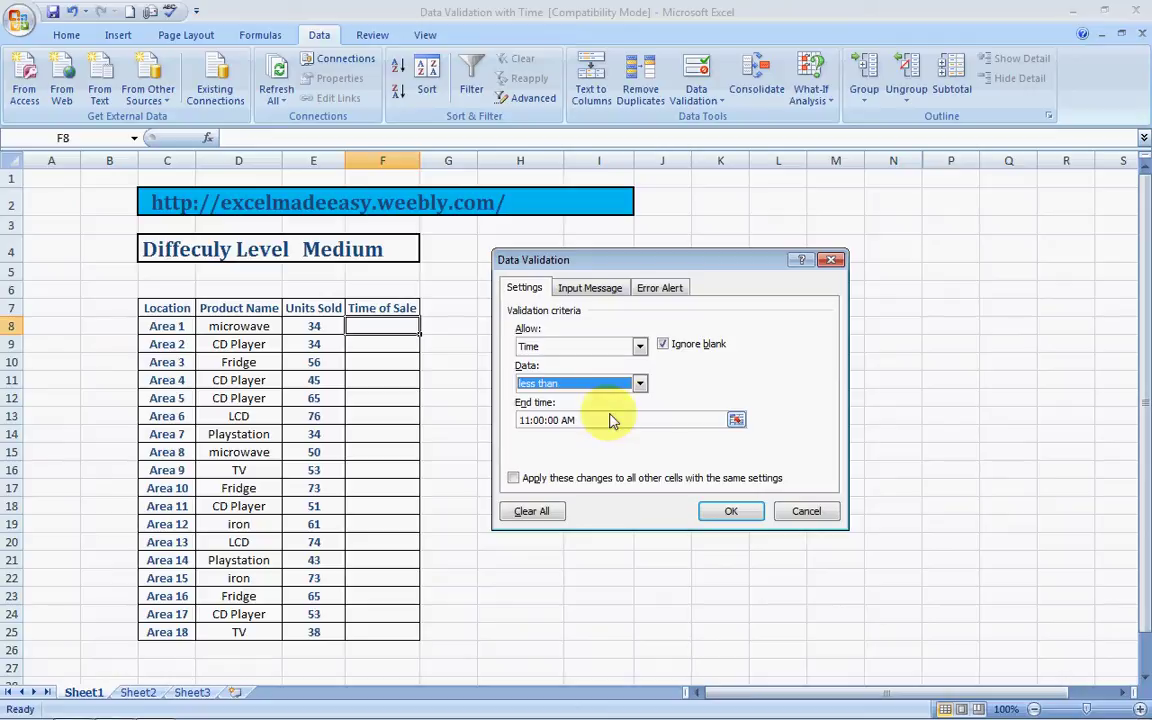
click(639, 383)
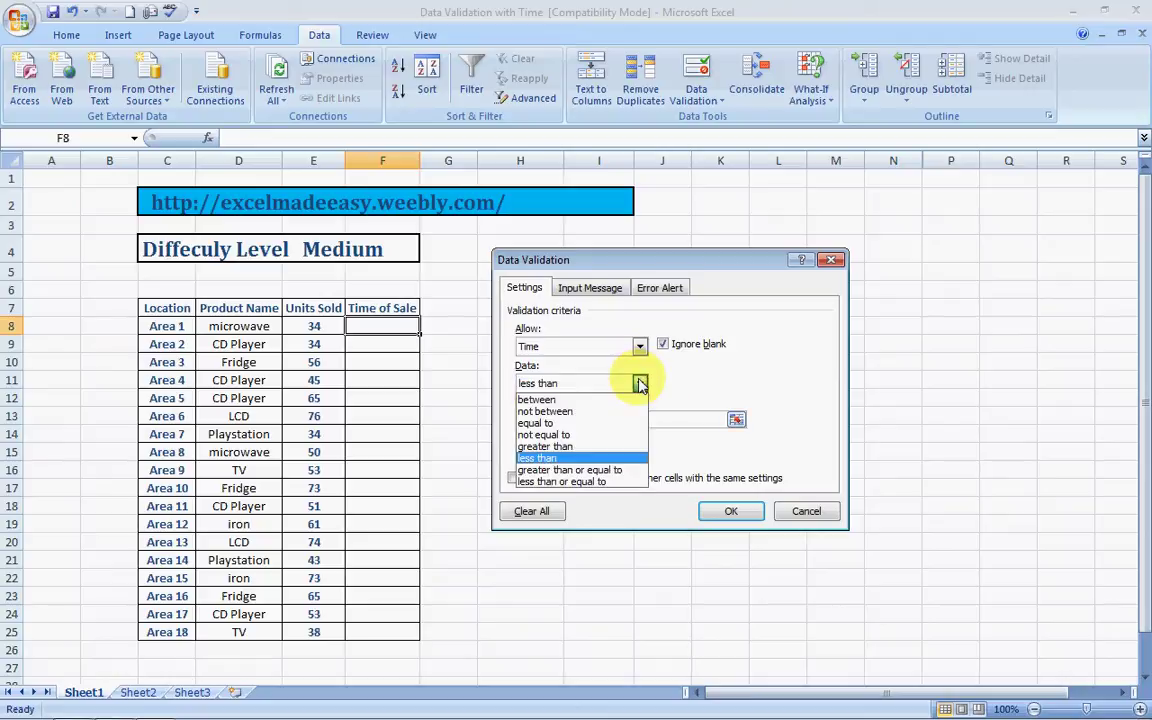
click(596, 470)
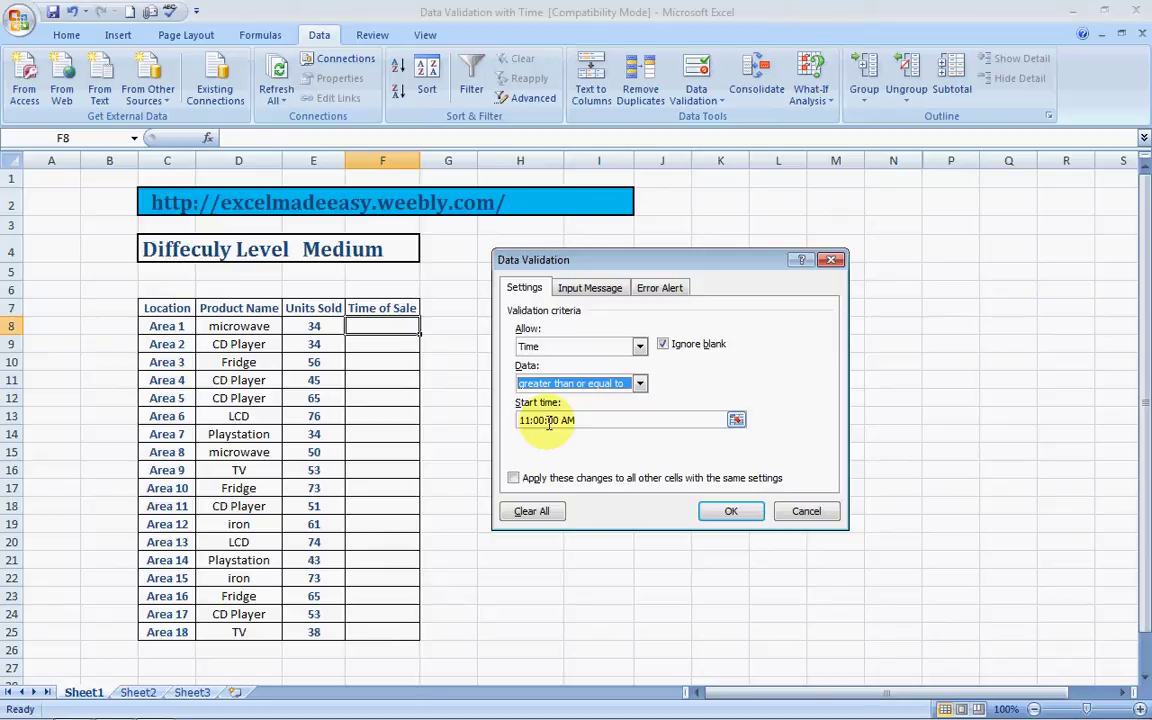
click(640, 384)
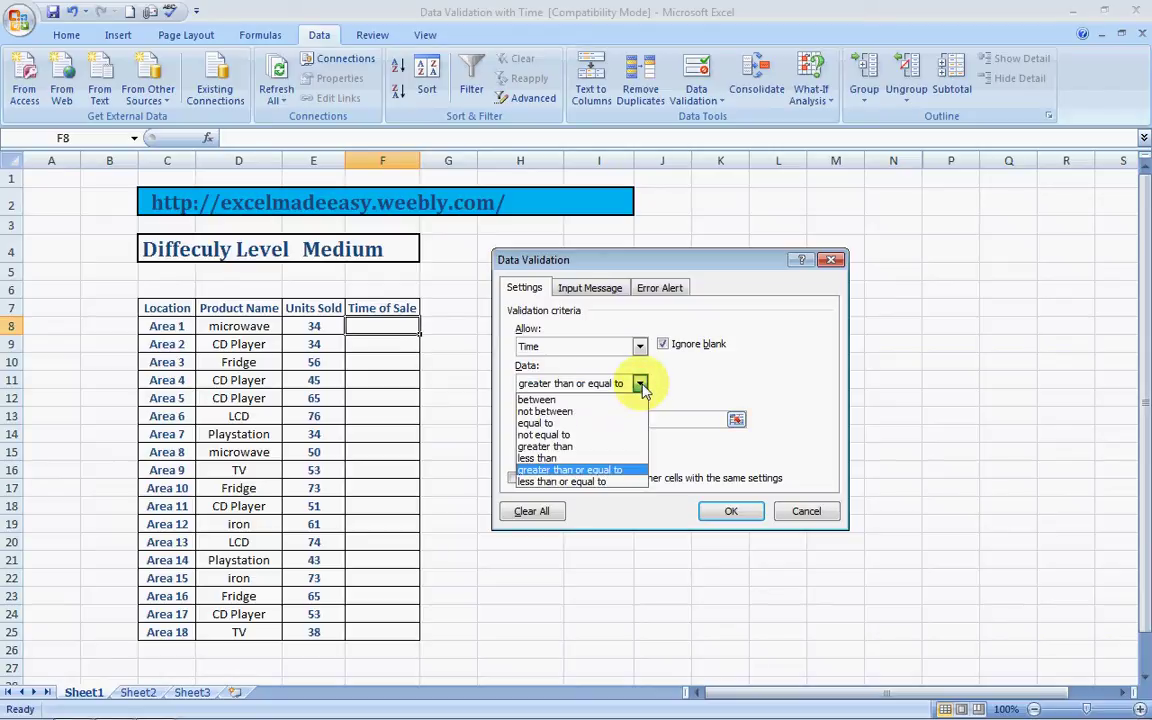
click(585, 481)
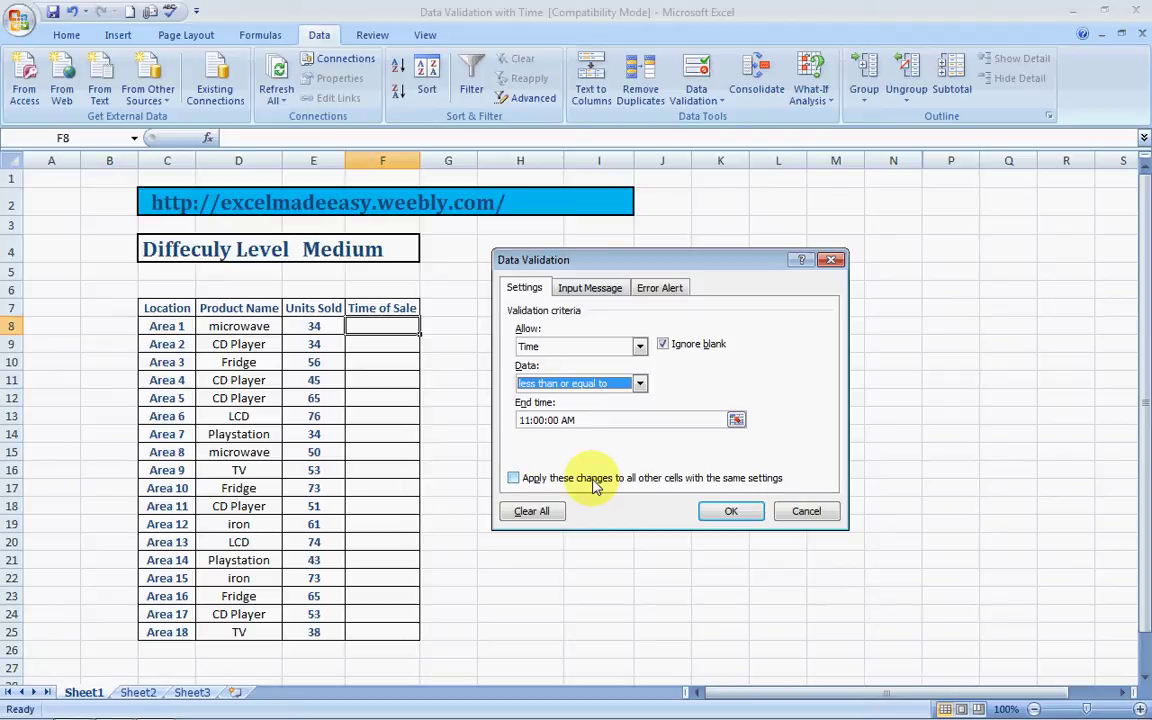
click(745, 514)
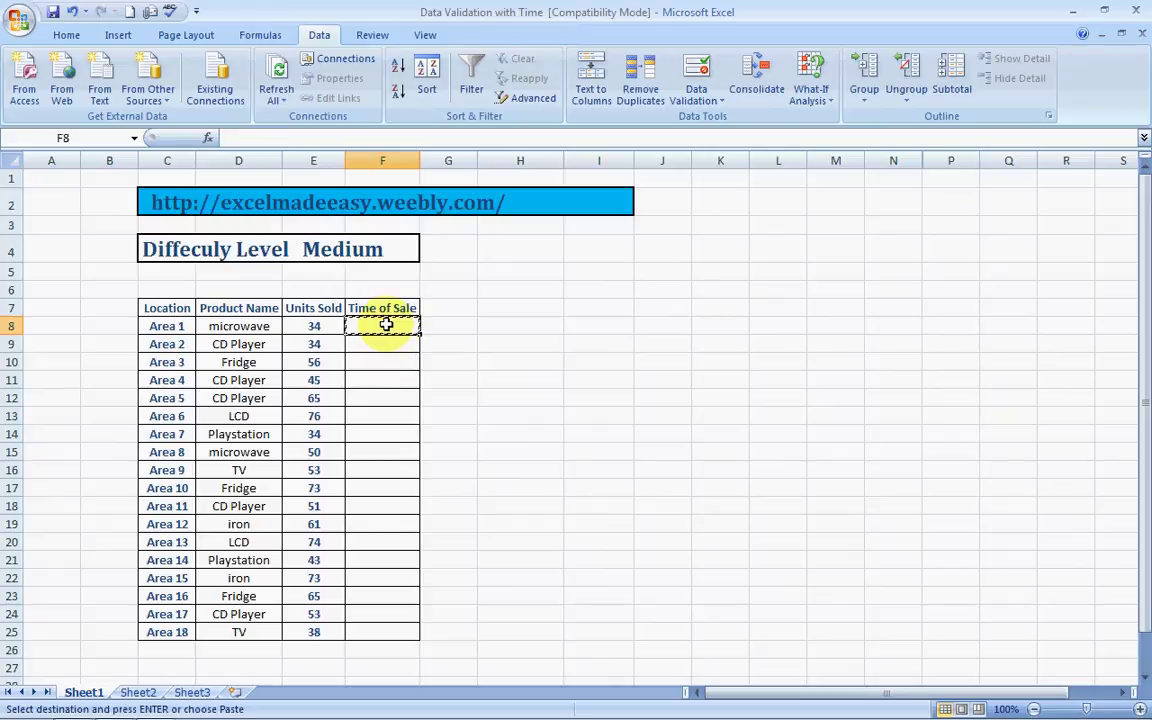
Test entering 11:11 in F8 and discard the rejected entry.
text(11)
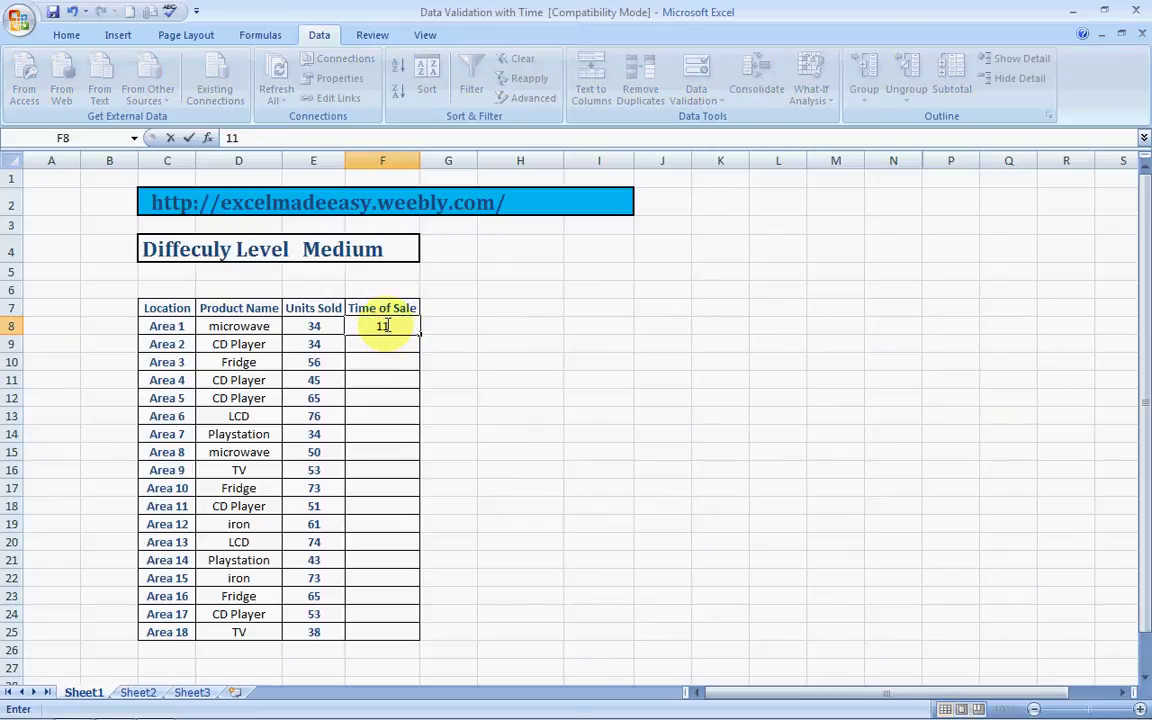
key(Return)
key(Return)
click(383, 326)
text(:11)
key(Return)
key(Escape)
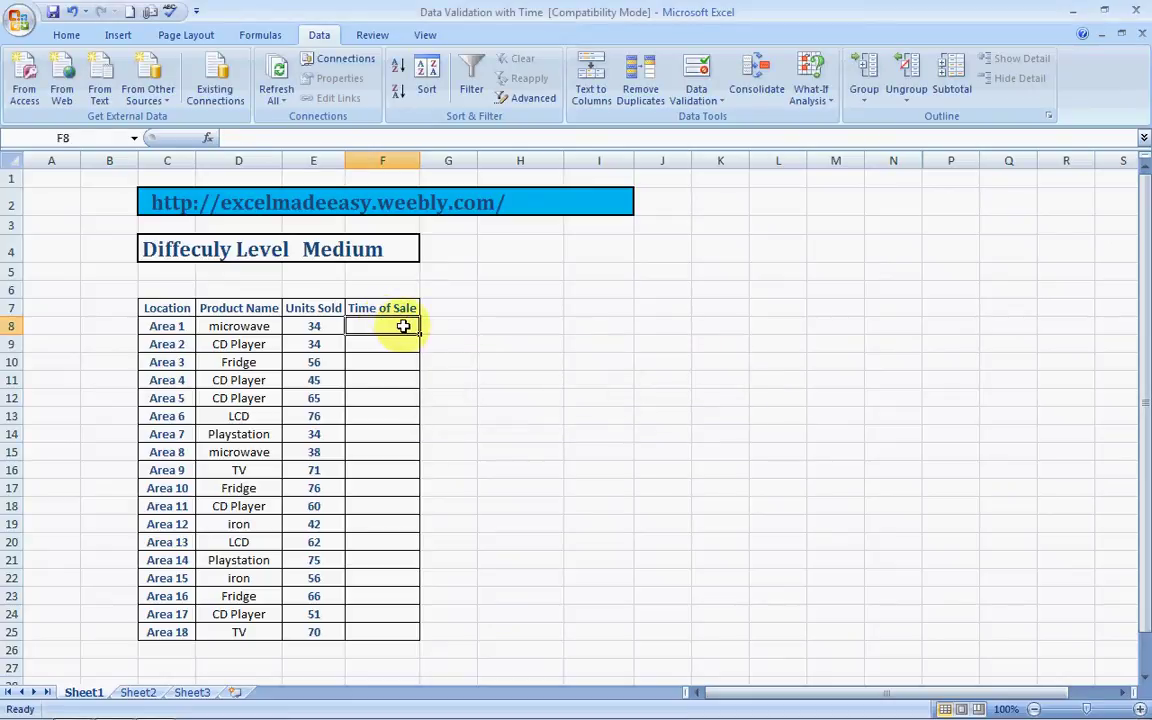
Copy F8 and select F9:F25 as the paste destination.
key(ctrl+c)
click(399, 347)
key(shift+Down)
key(shift+Down)
key(shift+Down)
key(shift+Down)
key(shift+Down)
key(shift+Down)
key(shift+Down)
key(shift+Down)
key(shift+Down)
key(shift+Down)
key(shift+Down)
key(shift+Down)
key(shift+Down)
key(shift+Down)
key(shift+Down)
key(shift+Down)
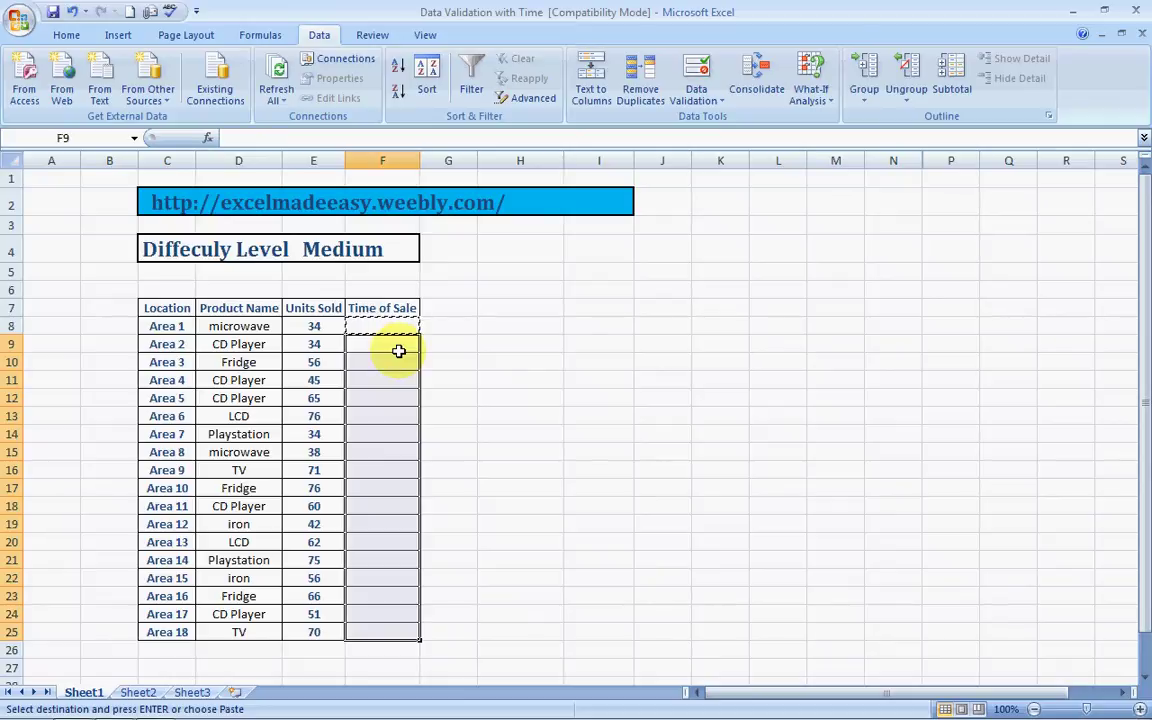
Paste only F8's validation onto F9:F25 with Paste Special.
right_click(398, 351)
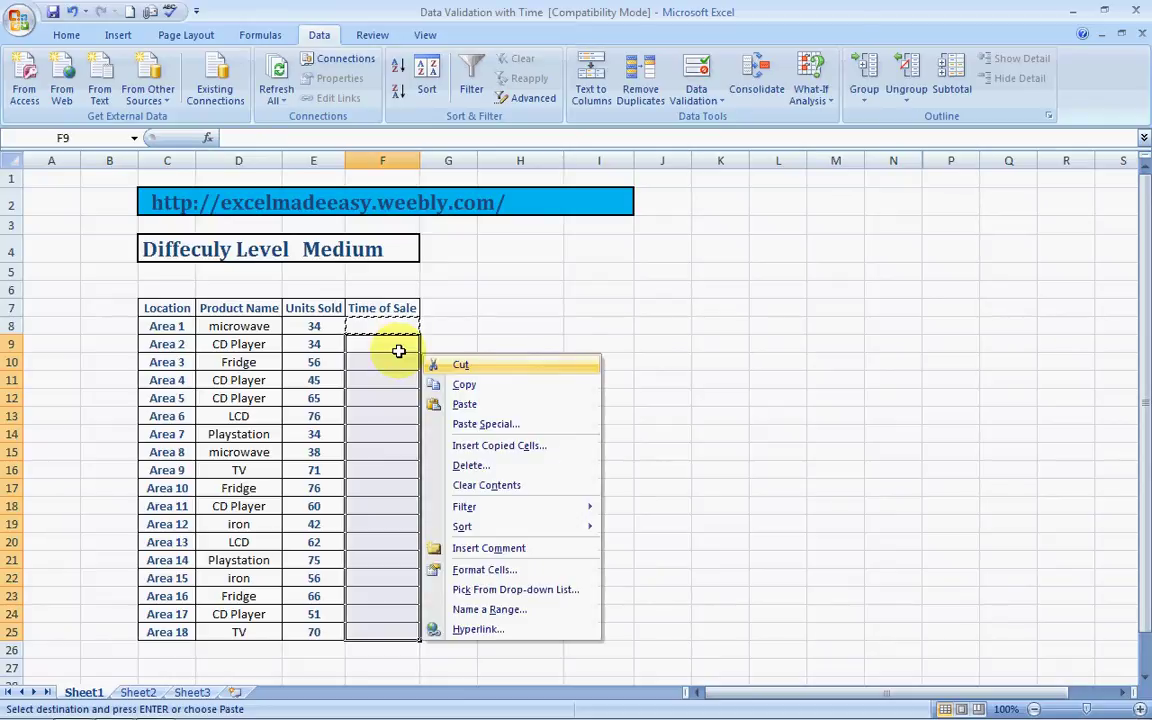
click(462, 424)
click(365, 404)
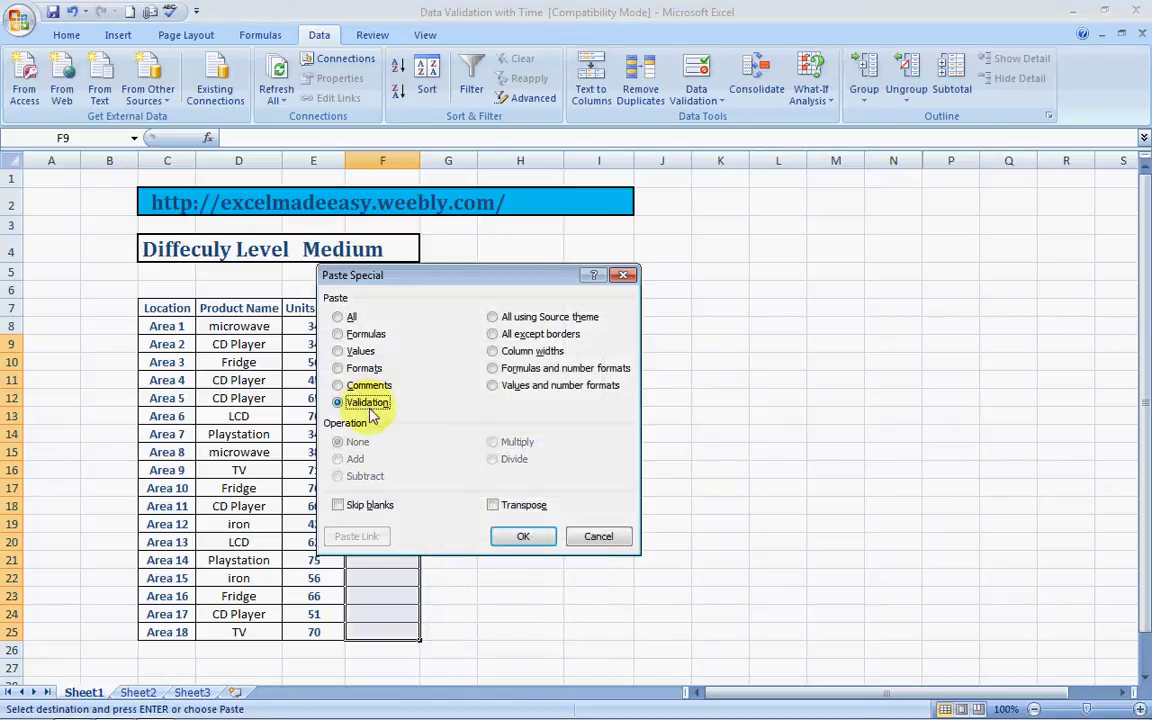
click(524, 537)
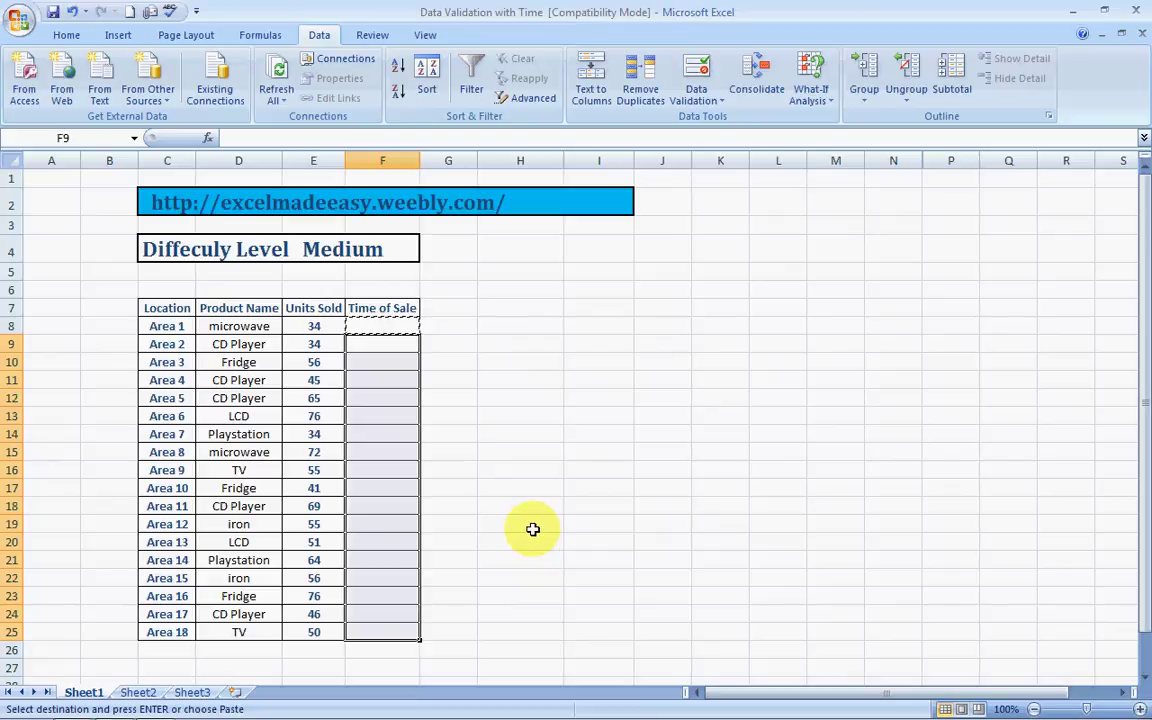
key(Escape)
Confirm the copied rule rejects 11 in F10 and 23 in F13.
key(Left)
key(Right)
key(Down)
text(11)
key(Return)
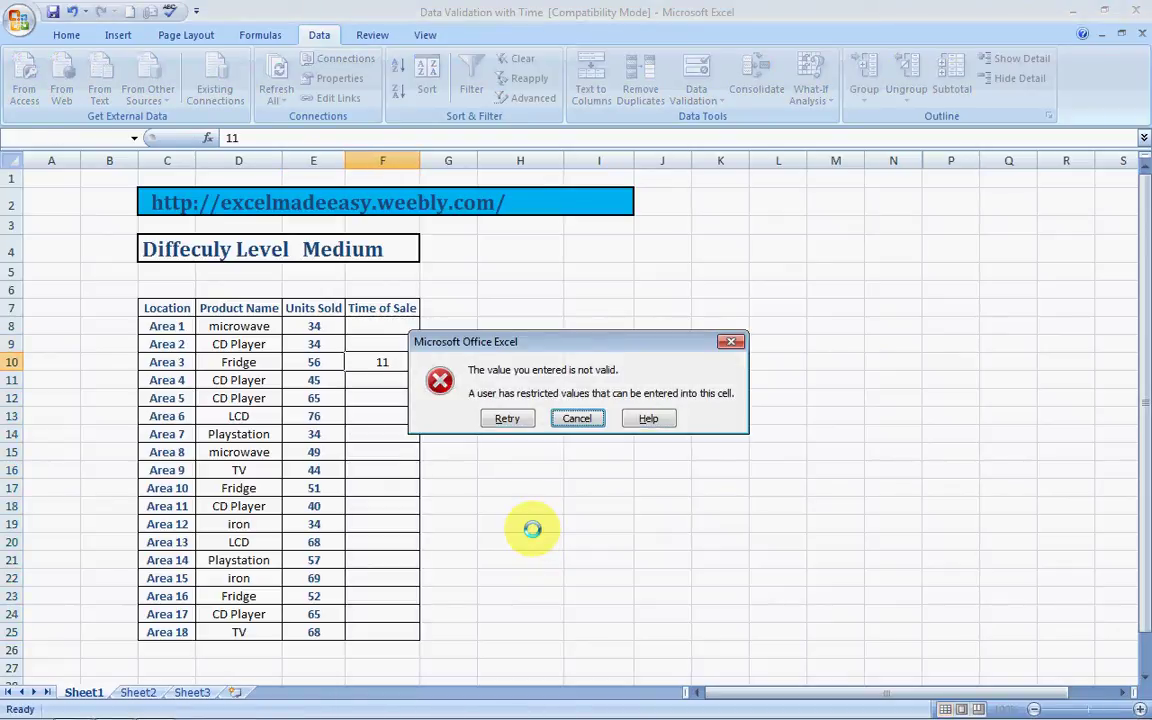
key(Escape)
key(Down)
key(Down)
key(Down)
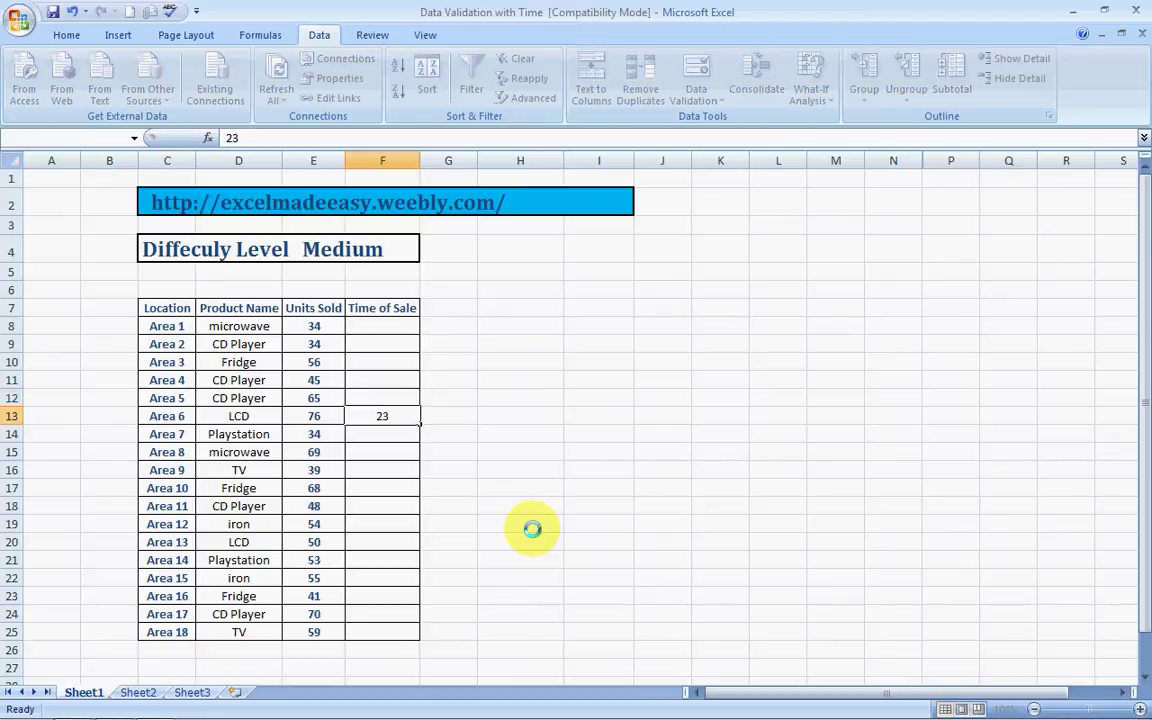
text(23)
key(Return)
key(Tab)
key(Return)
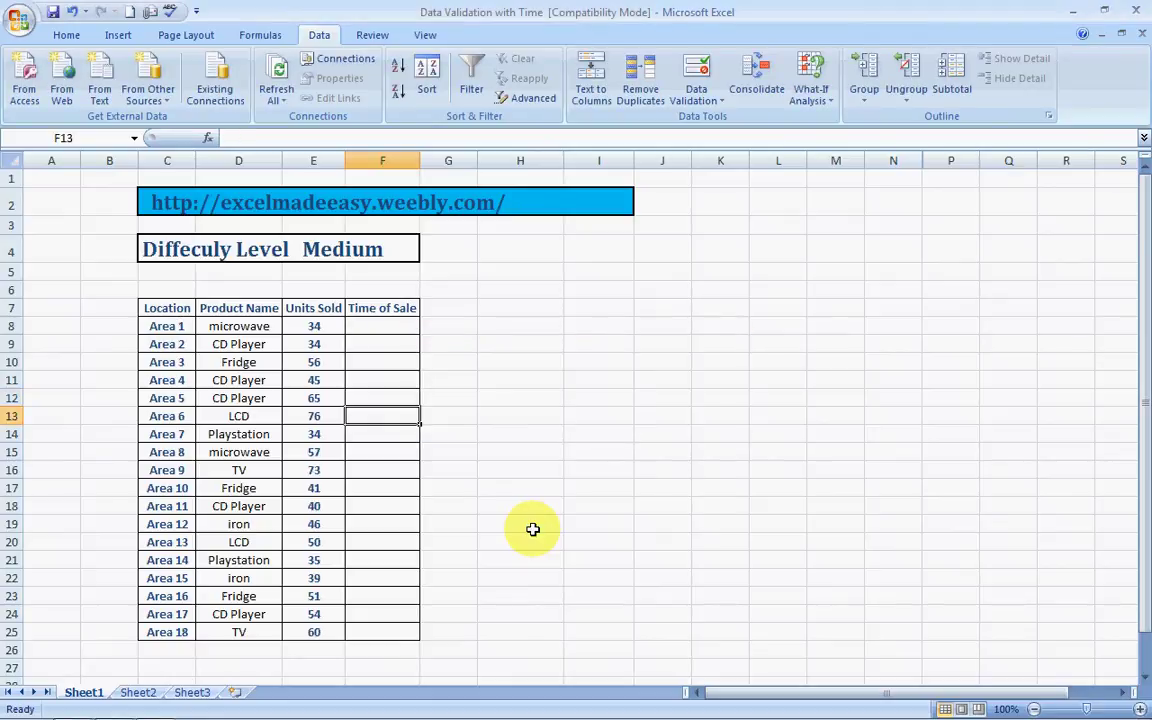
Select F8:F25, then bring up the Excel Made Easy YouTube channel in Firefox.
key(Up)
key(Up)
key(Up)
key(Up)
key(Up)
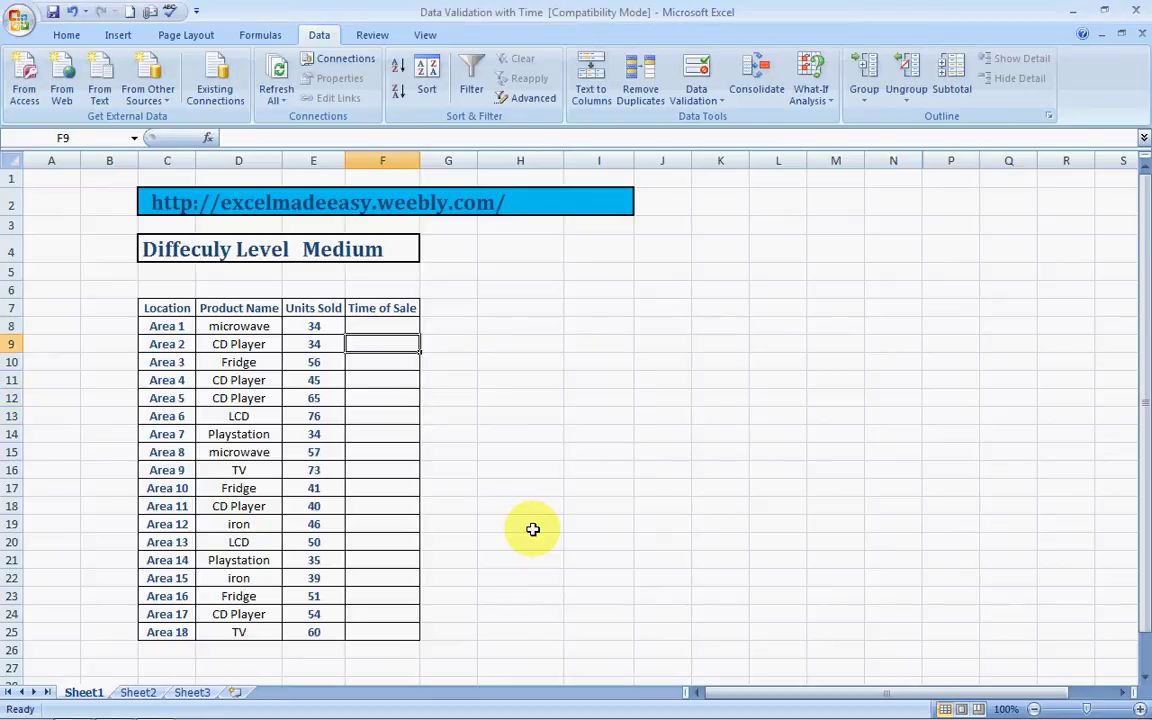
key(shift+Down)
key(shift+Down)
key(shift+Down)
key(shift+Down)
key(shift+Down)
key(shift+Down)
key(shift+Down)
key(shift+Down)
key(shift+Down)
key(shift+Down)
key(shift+Down)
key(shift+Down)
key(shift+Down)
key(shift+Down)
key(shift+Down)
key(shift+Down)
key(shift+Down)
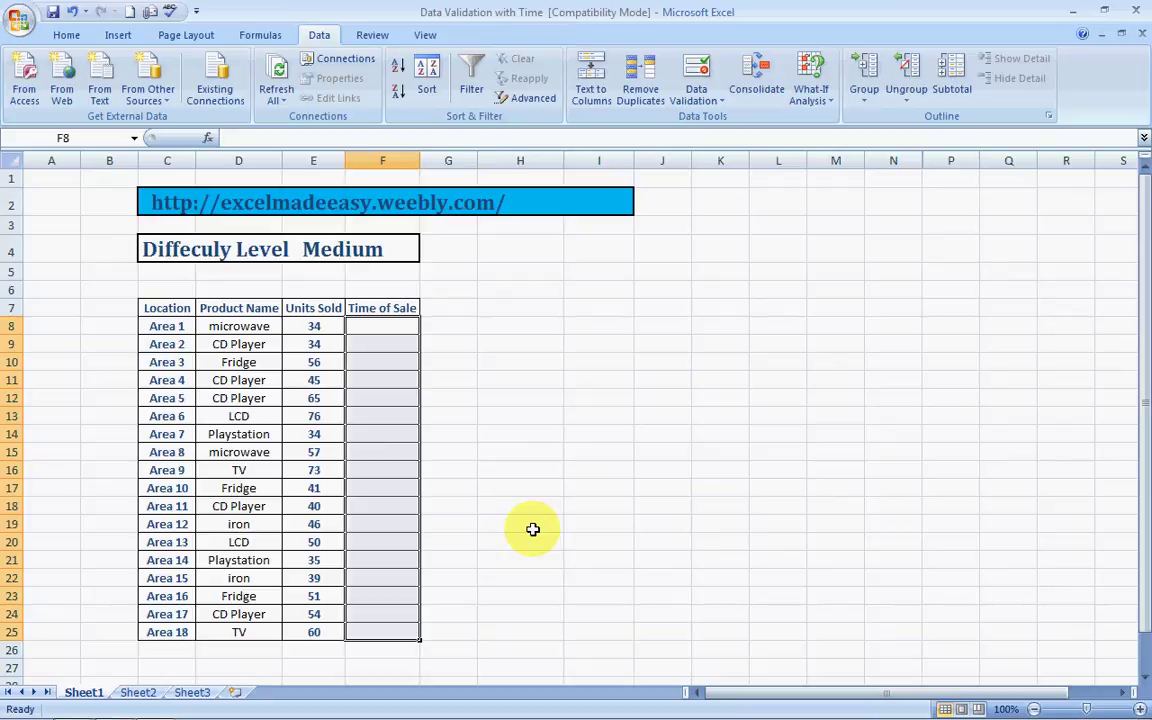
click(69, 707)
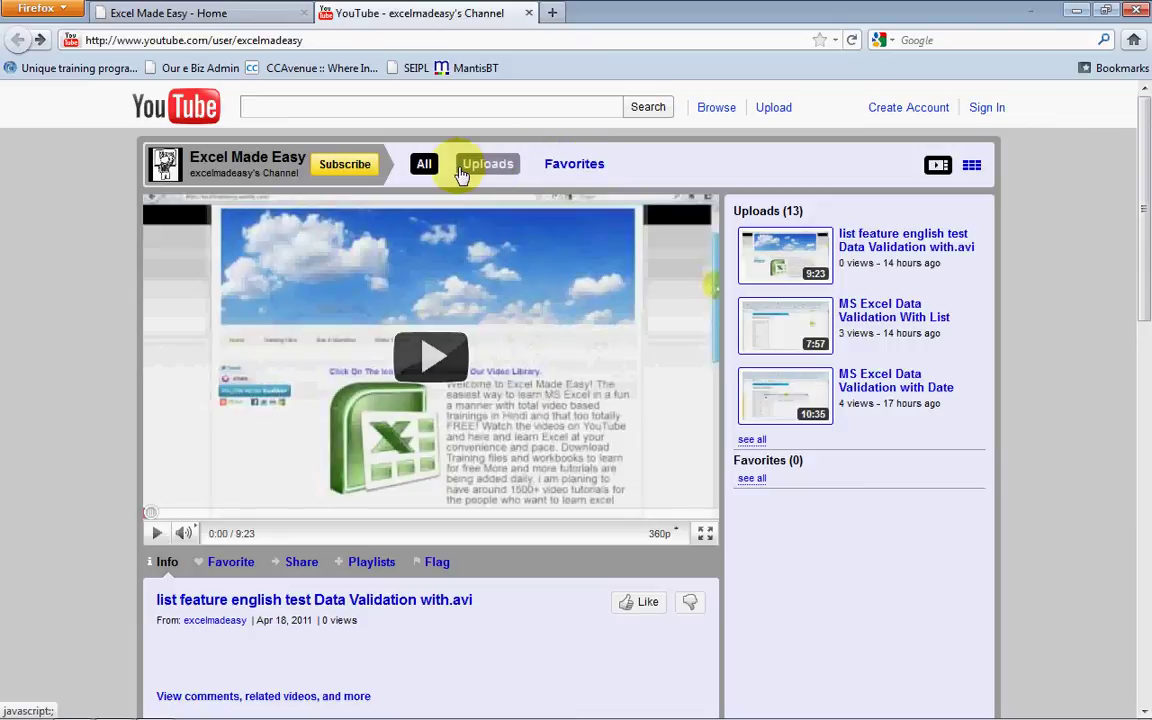
Show all of the Excel Made Easy channel's content, subscribe, and scroll through its uploads.
click(432, 170)
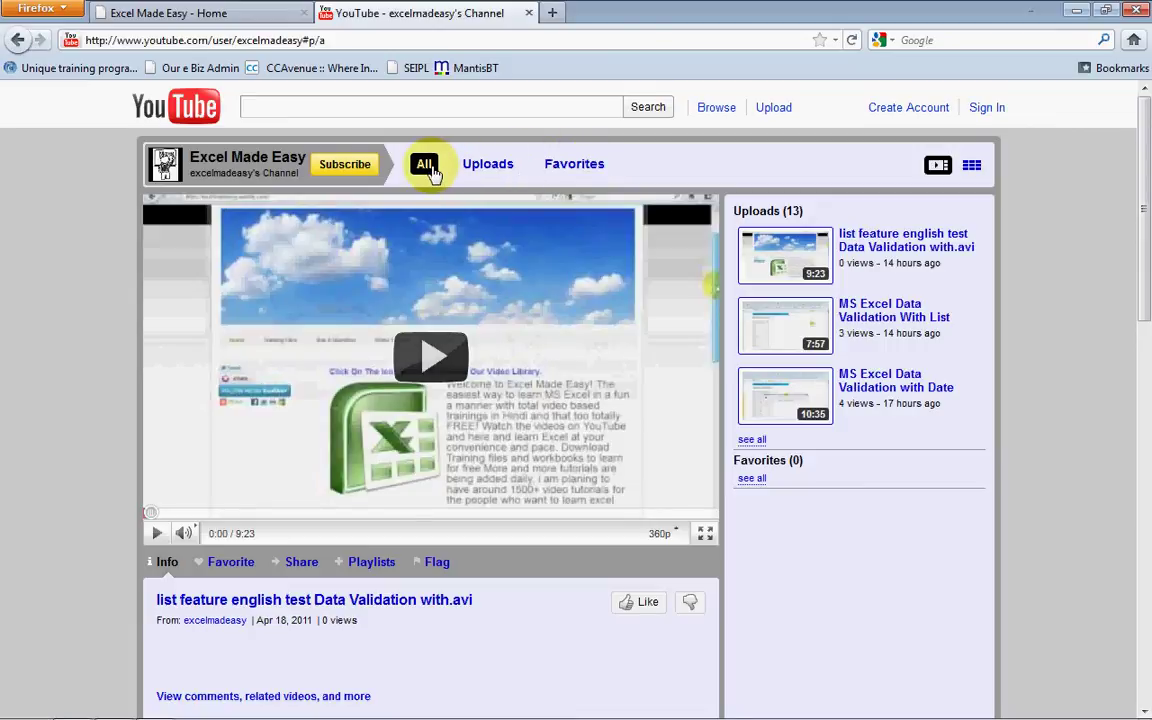
mouse_move(1140, 160)
mouse_down()
mouse_move(1145, 245)
mouse_move(1136, 172)
mouse_up()
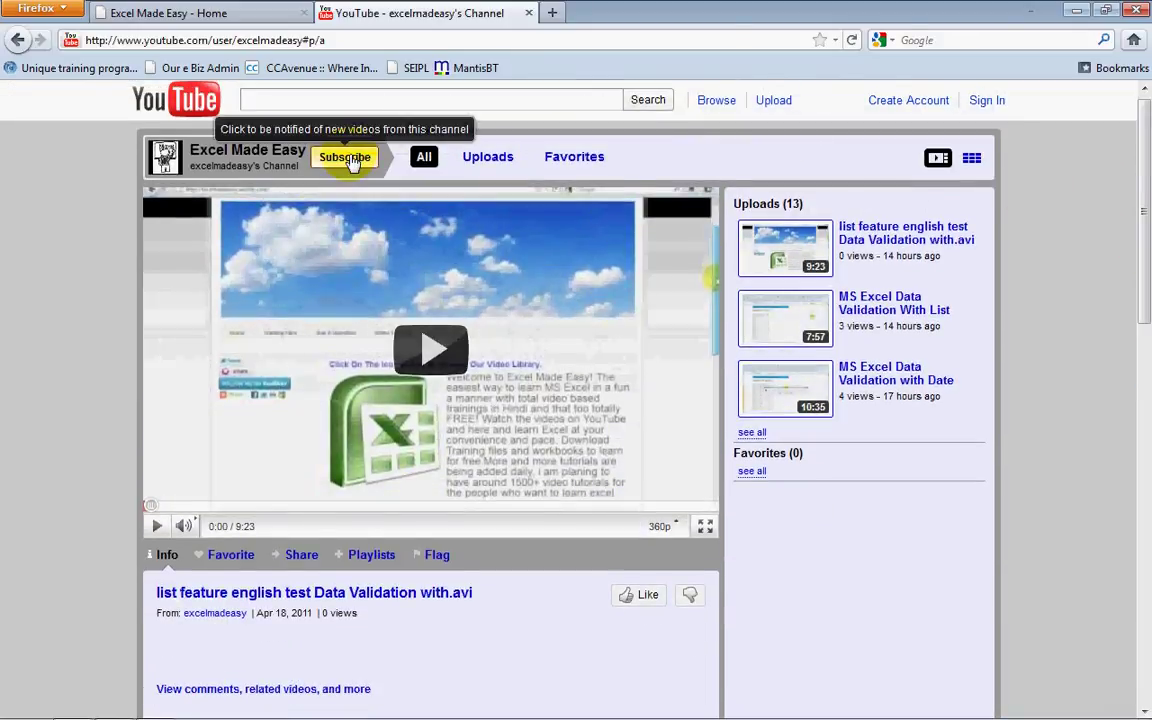
click(345, 158)
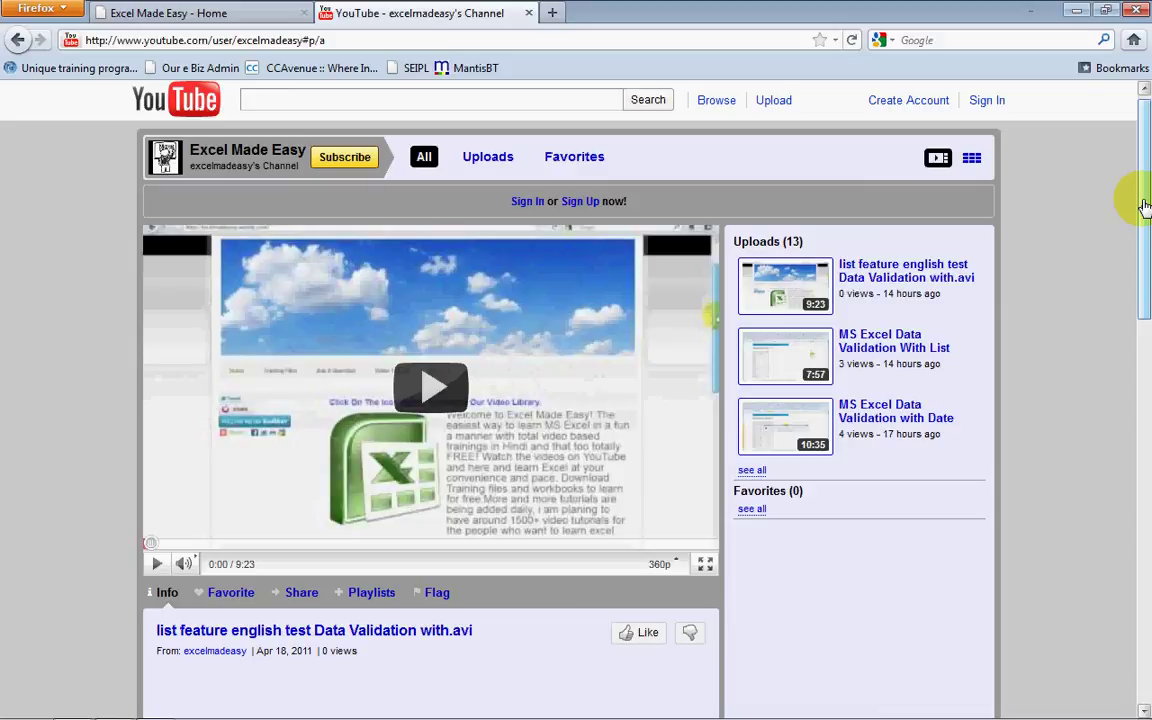
drag(1144, 205, 1143, 325)
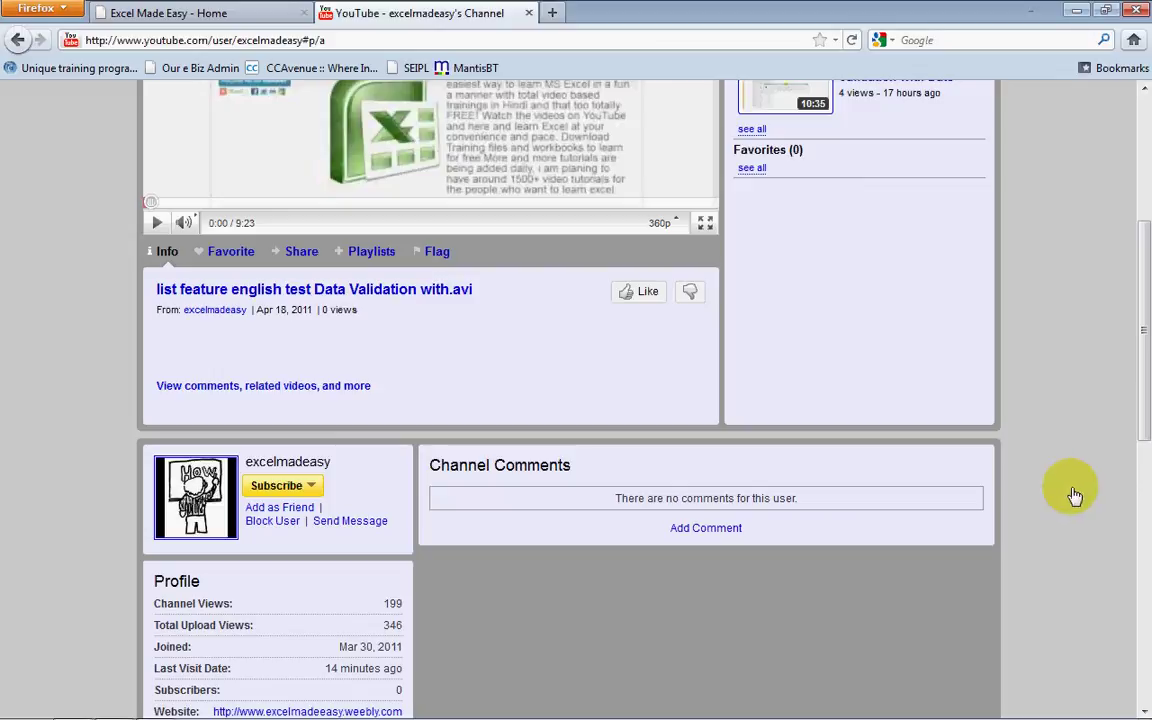
drag(1146, 350, 1143, 233)
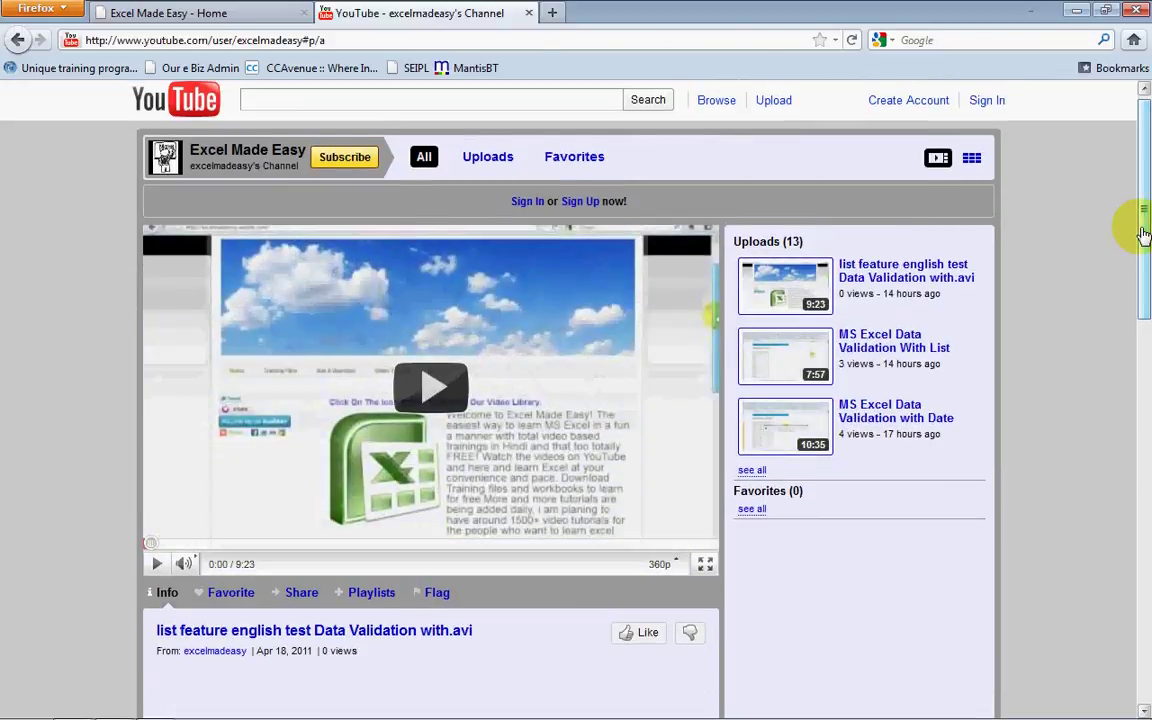
Scroll through the Excel Made Easy home page, then return to the Excel workbook and click H15.
click(190, 17)
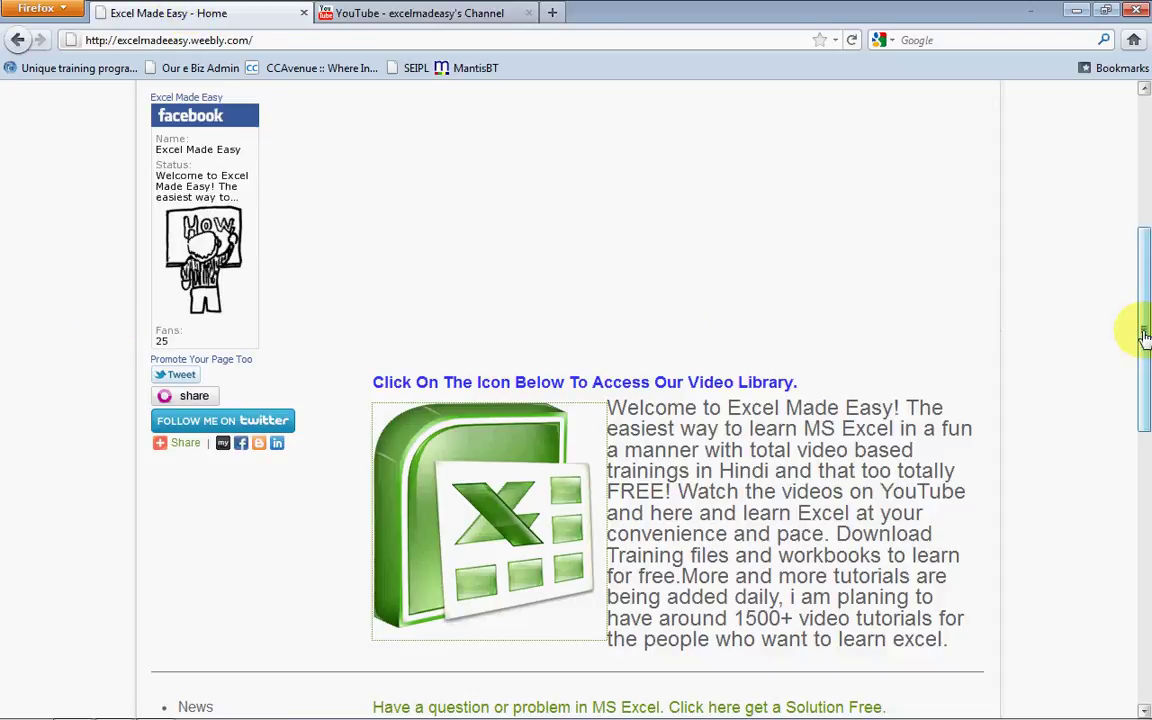
drag(1142, 322, 1147, 193)
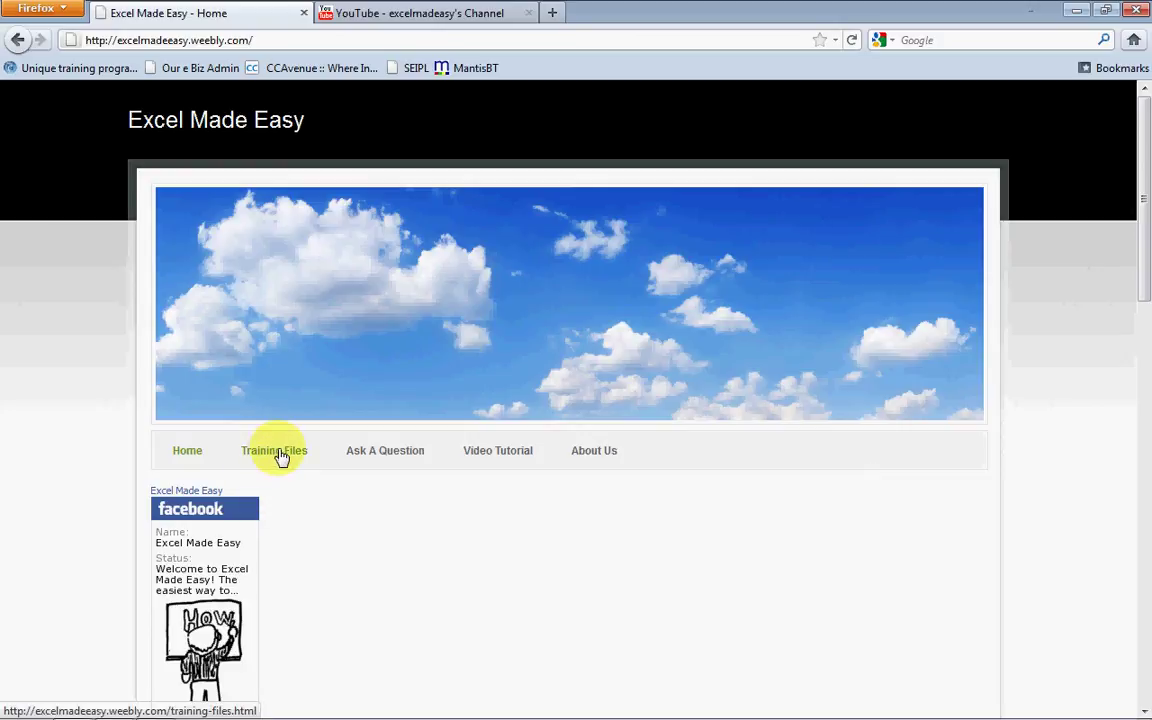
drag(1144, 185, 1140, 294)
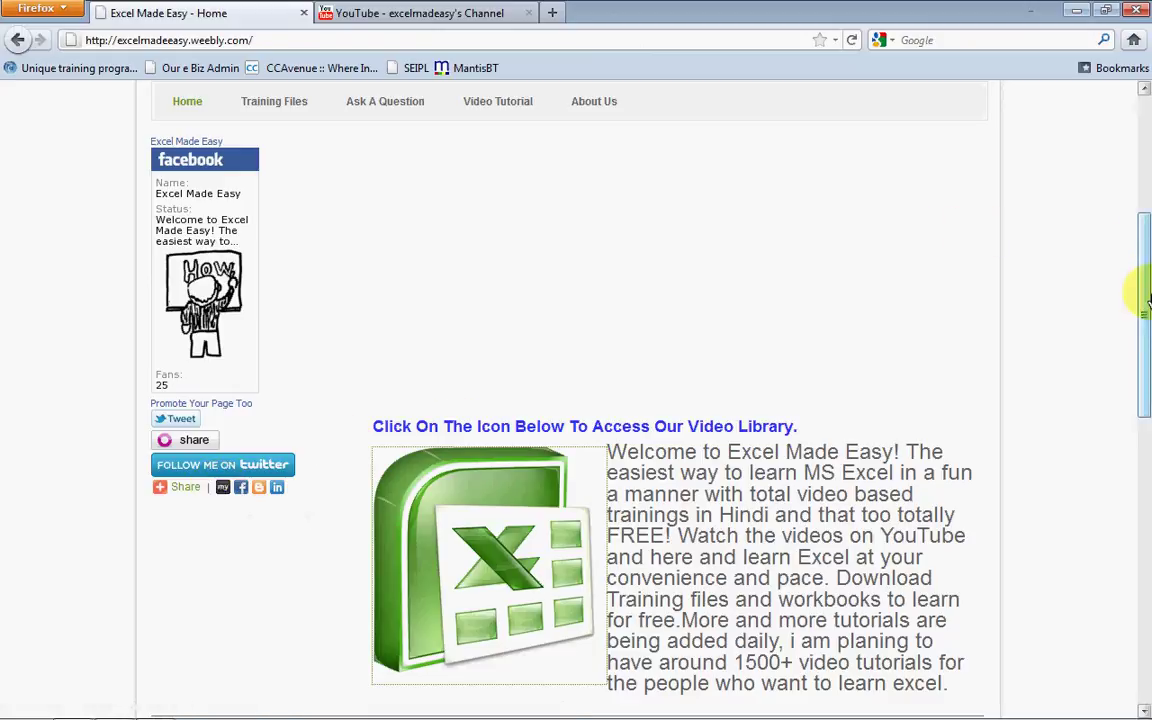
drag(1146, 300, 1138, 500)
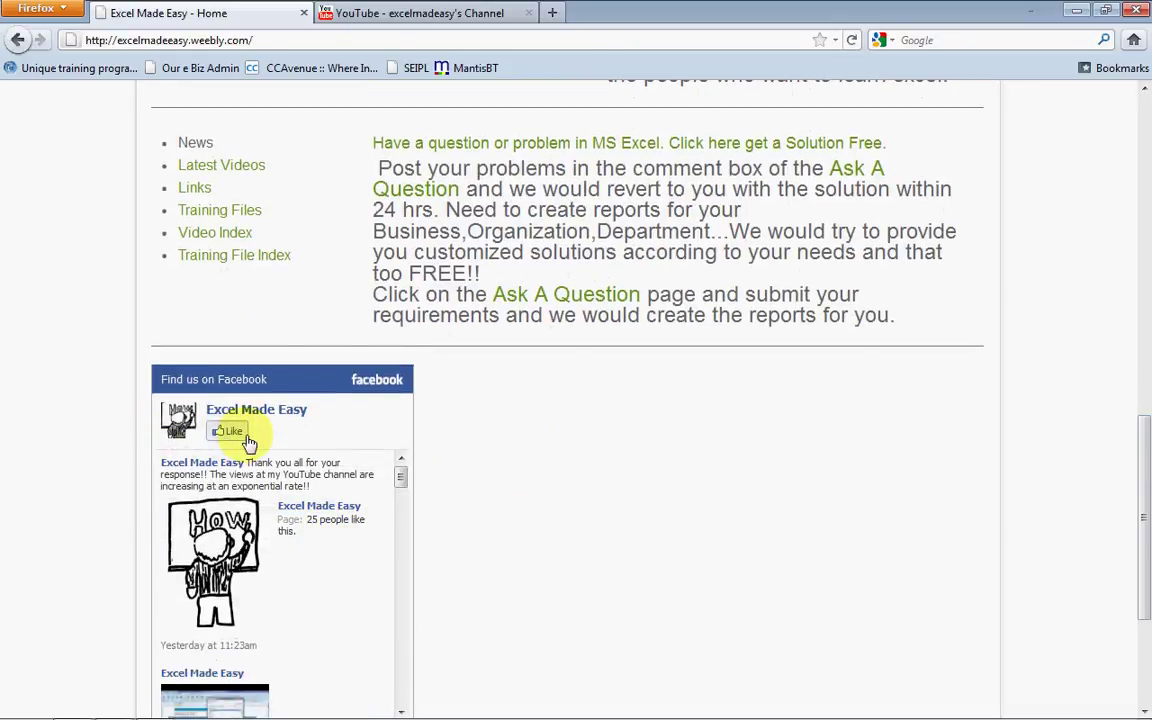
drag(1137, 514, 1142, 267)
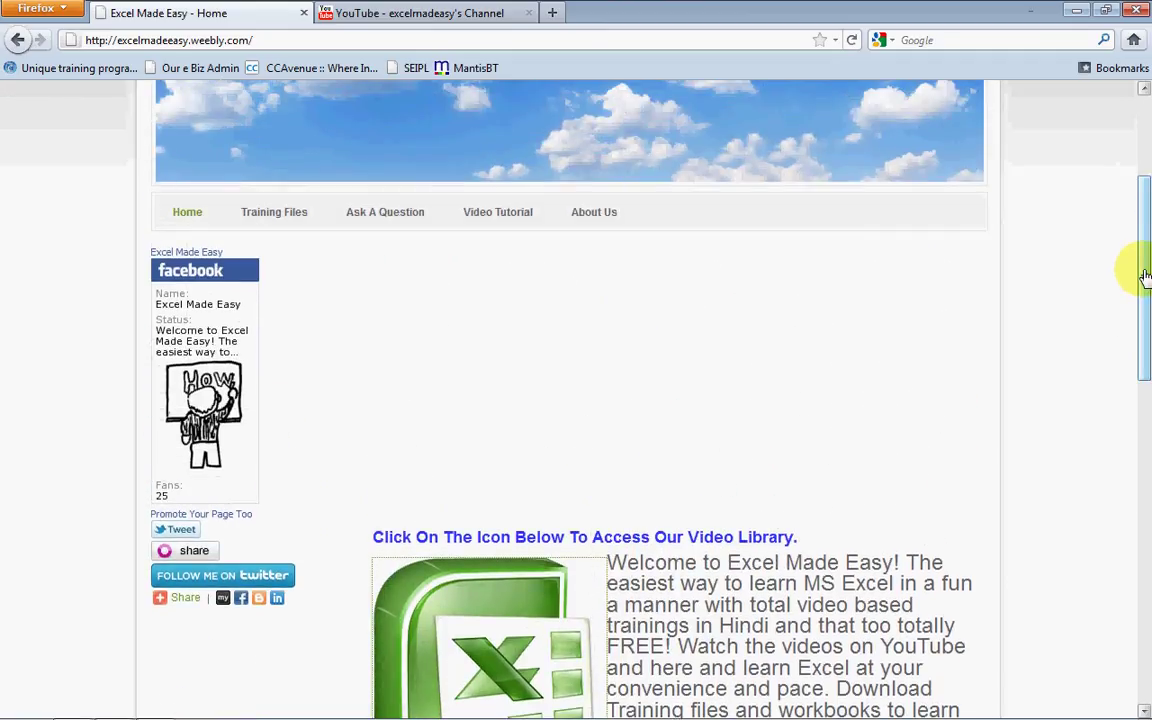
click(155, 707)
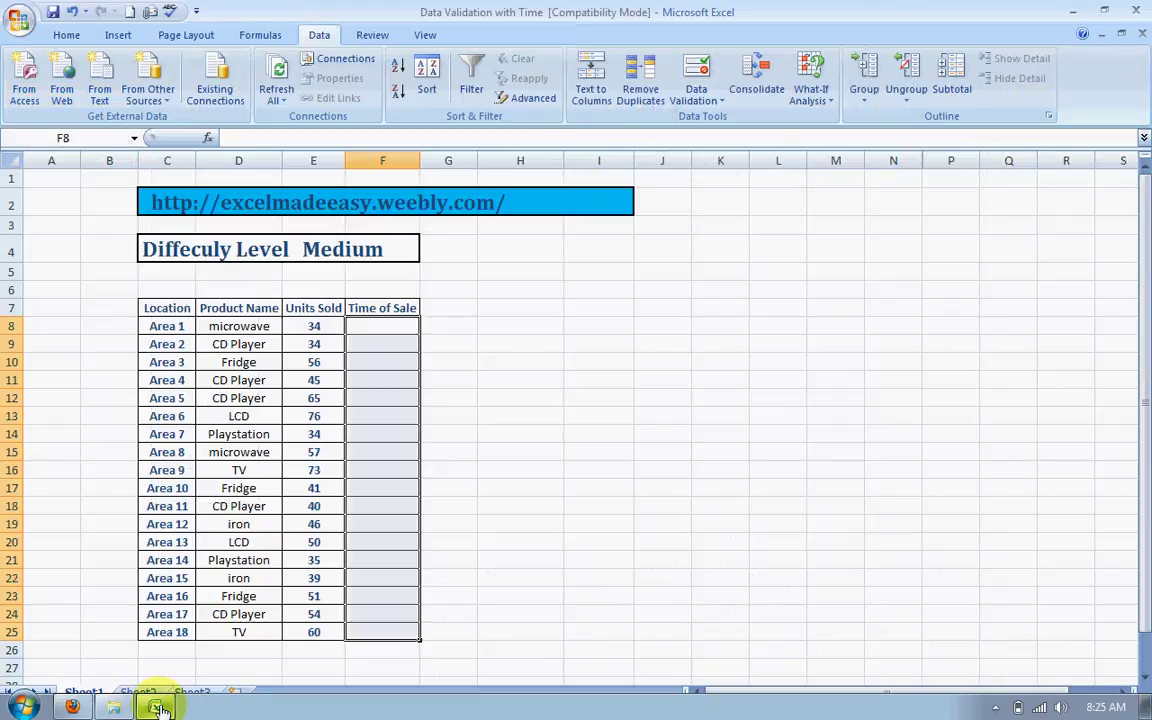
click(519, 445)
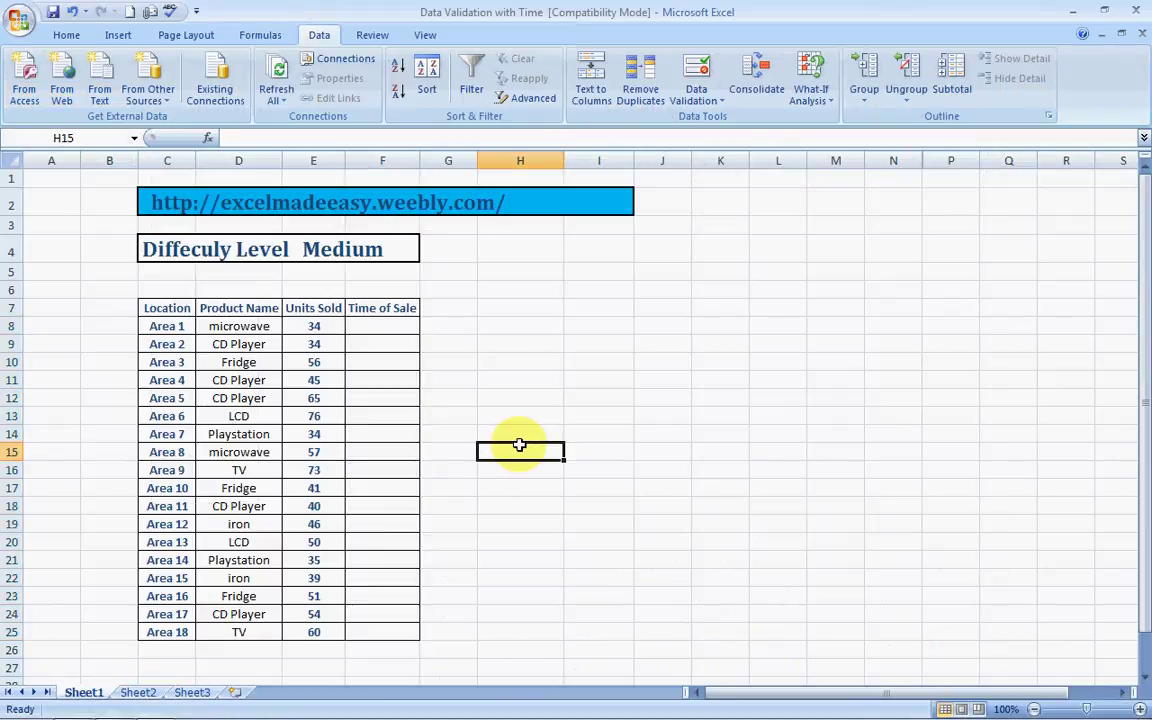